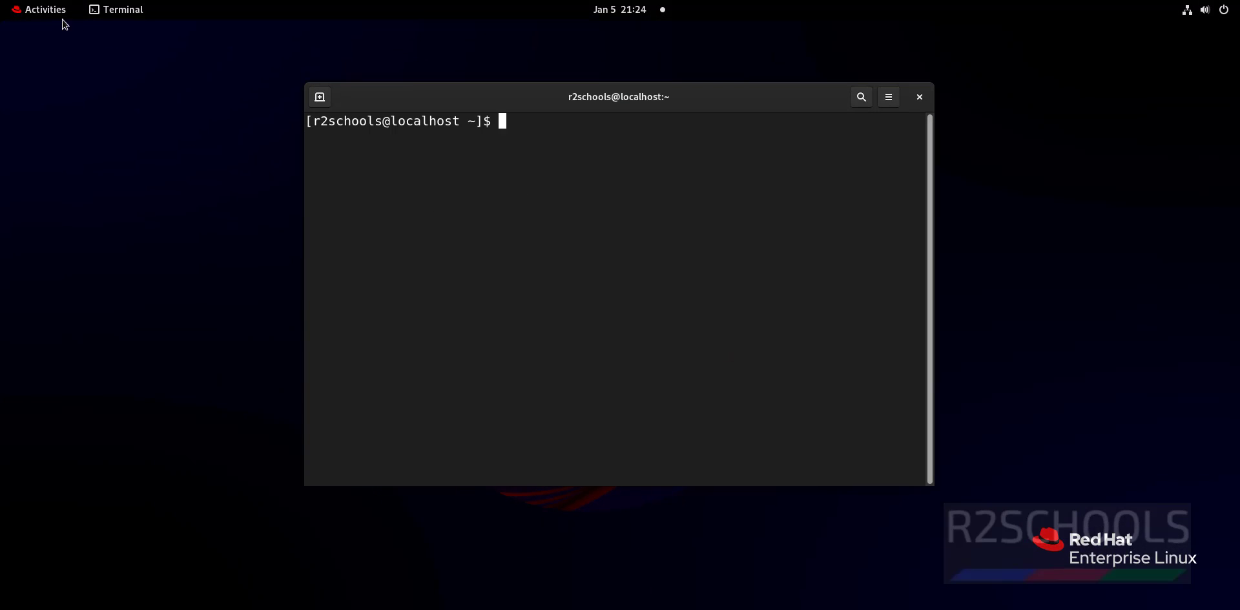
# Switch to Firefox and open the Download page of spark.apache.org.
pyautogui.click(64, 11)
pyautogui.click(356, 177)
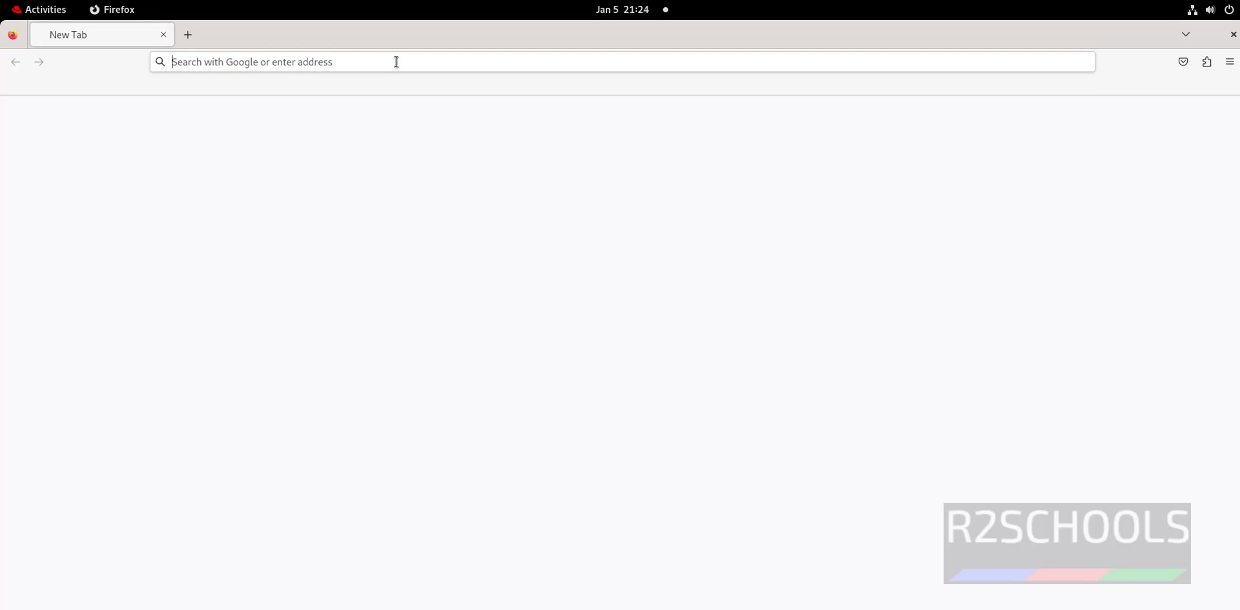
pyautogui.write('spark')
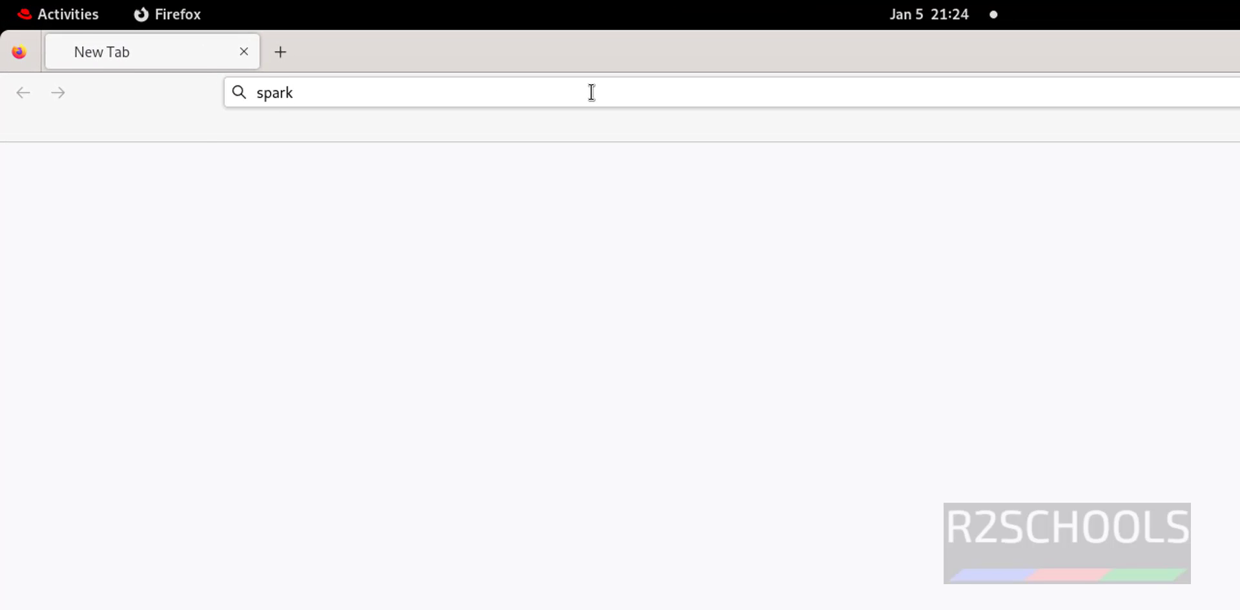
pyautogui.write('.apache.org')
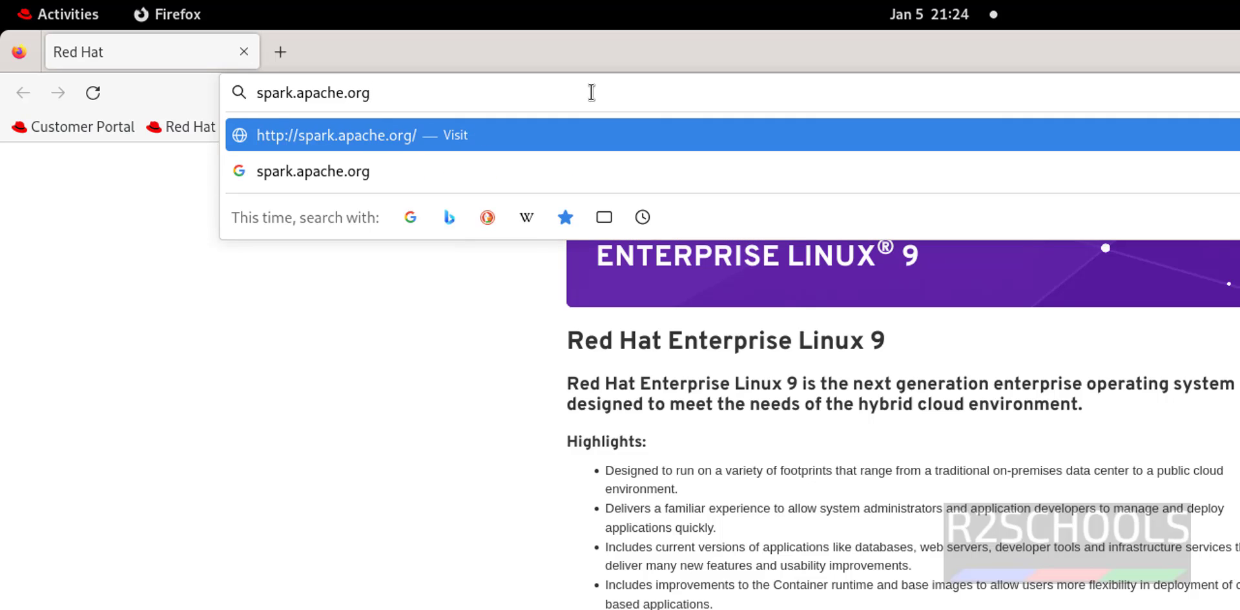
pyautogui.press('Return')
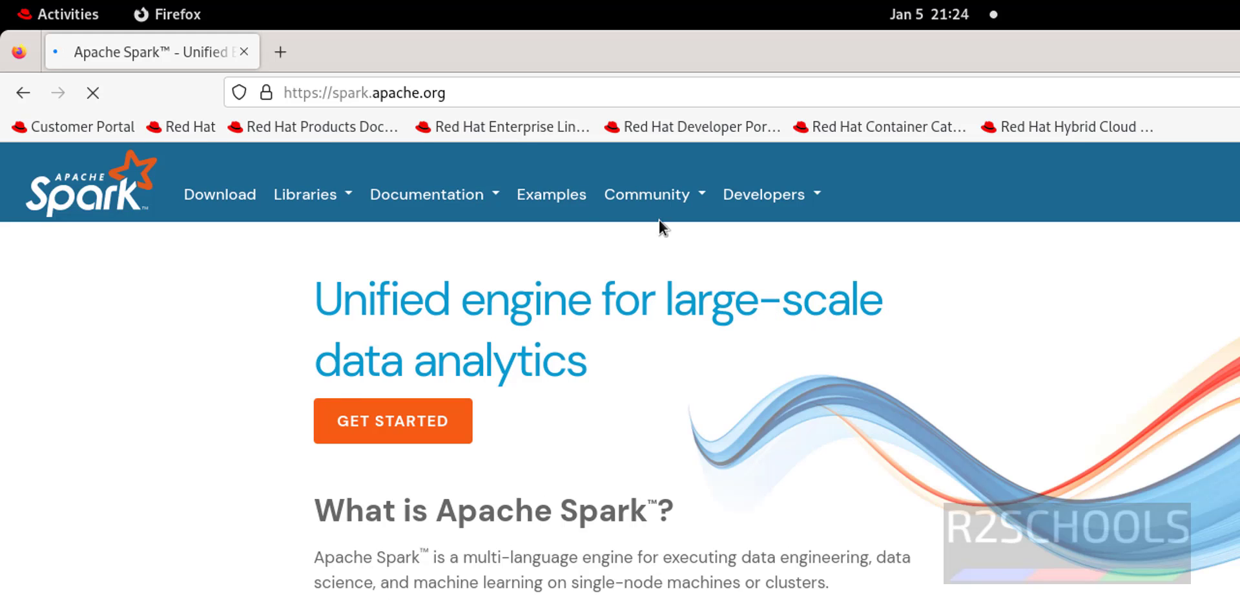
pyautogui.click(218, 205)
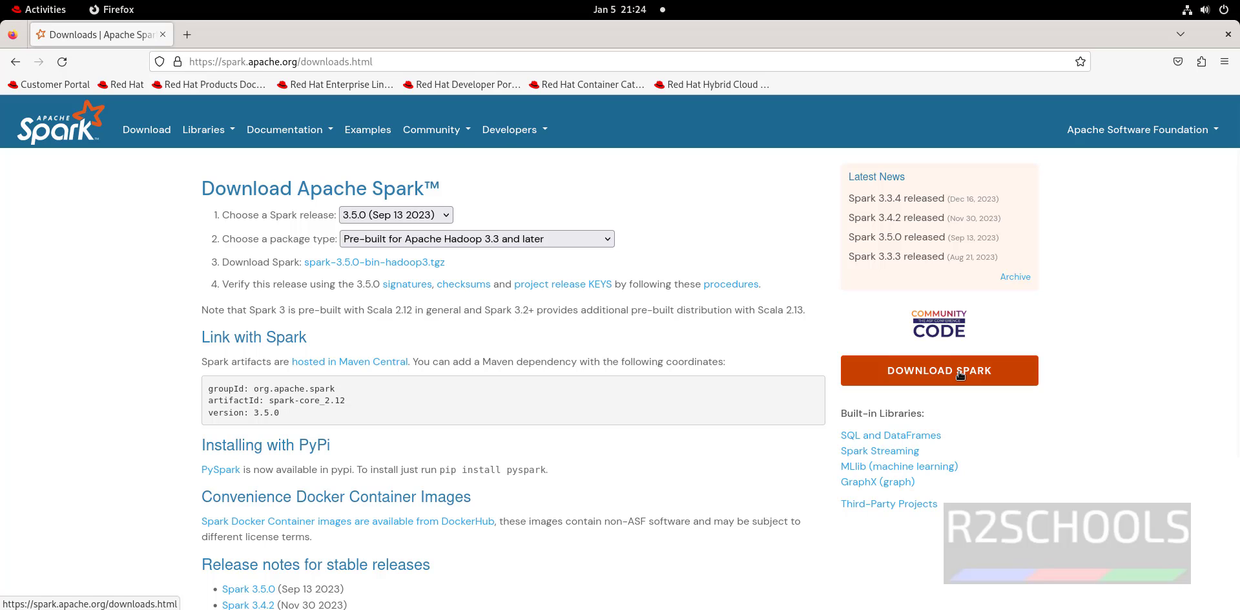
pyautogui.click(960, 374)
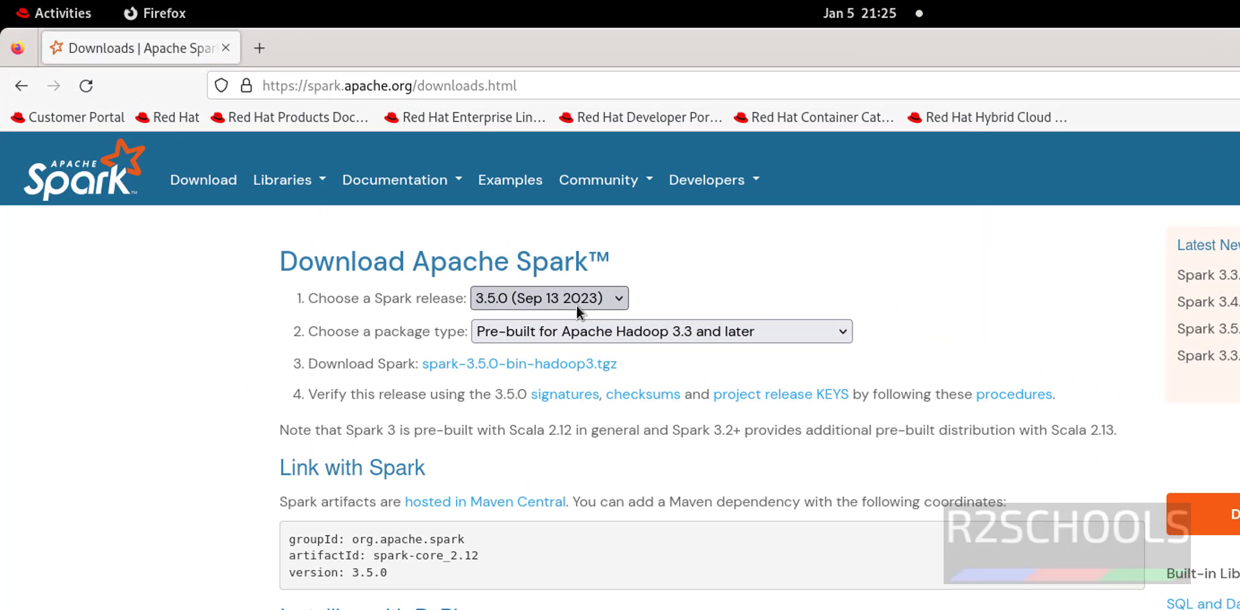
# Choose Spark release 3.5.0 (Sep 13 2023) and keep the package type Pre-built for Apache Hadoop 3.3 and later.
pyautogui.click(573, 303)
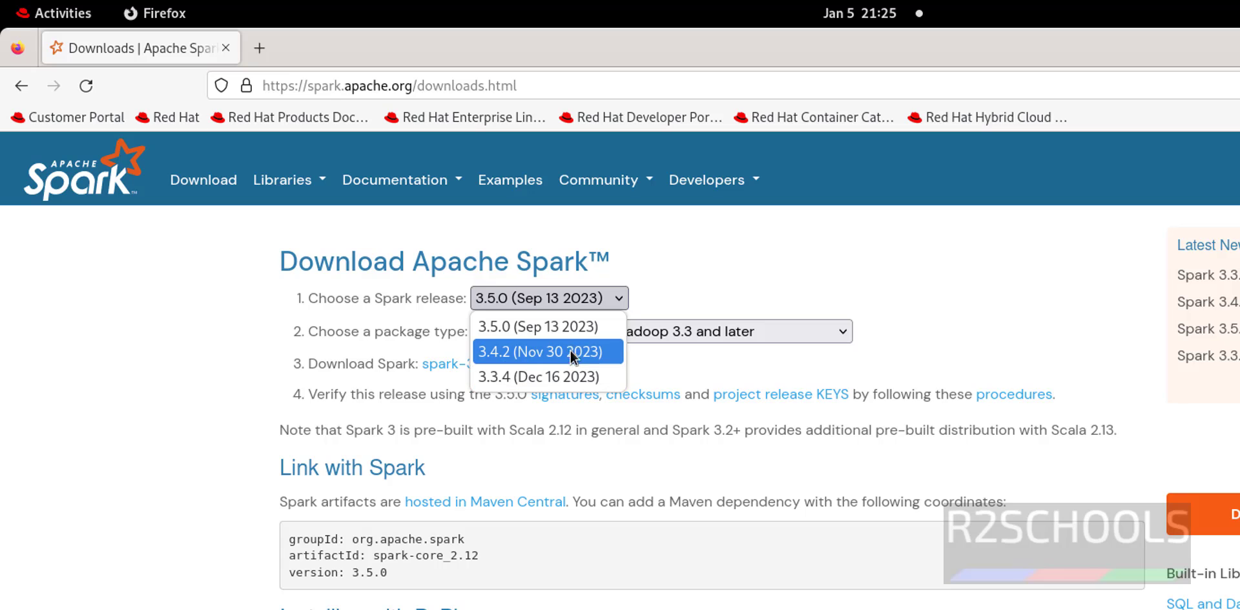
pyautogui.click(551, 327)
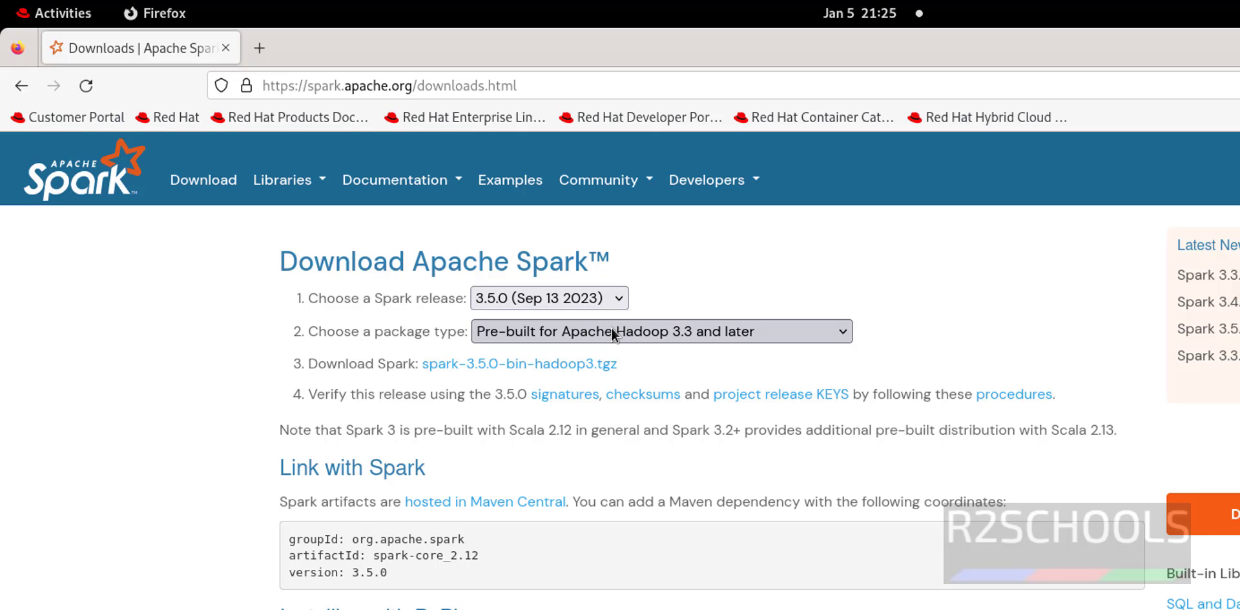
pyautogui.click(611, 328)
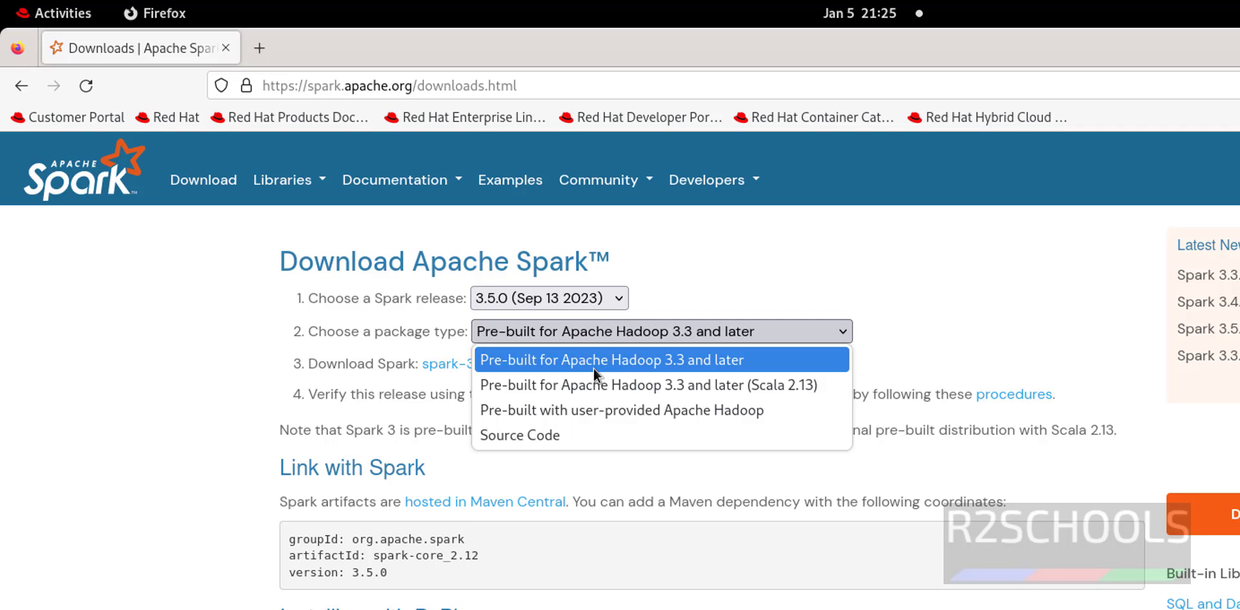
pyautogui.click(840, 340)
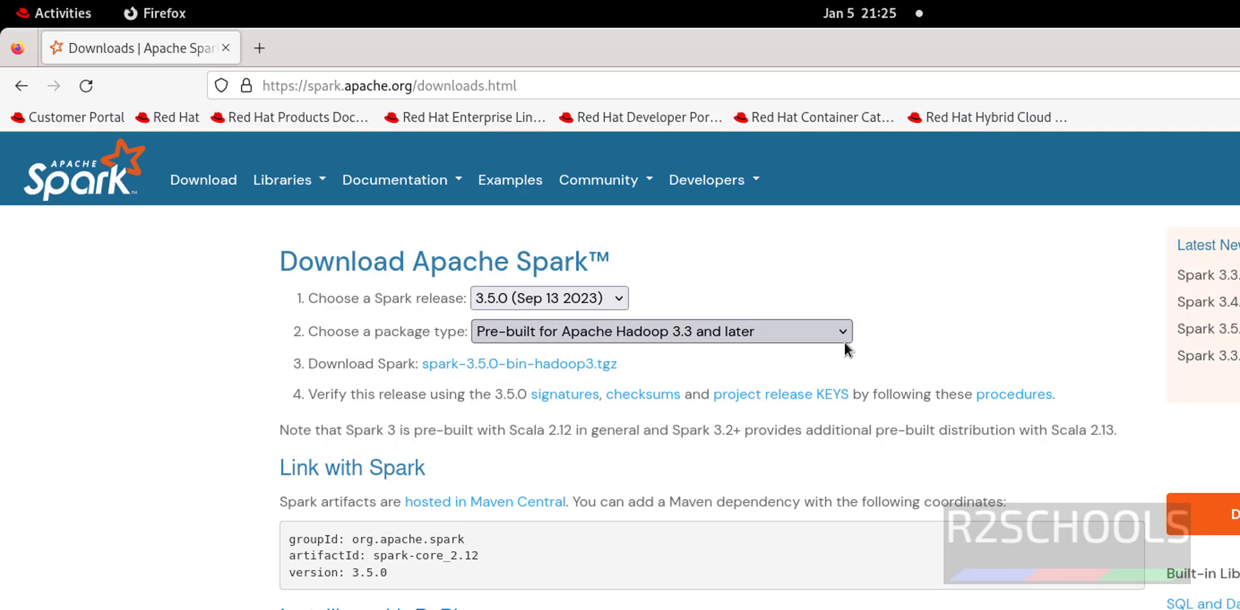
# Download spark-3.5.0-bin-hadoop3.tgz from the suggested Apache mirror and show the list of all downloads.
pyautogui.click(579, 365)
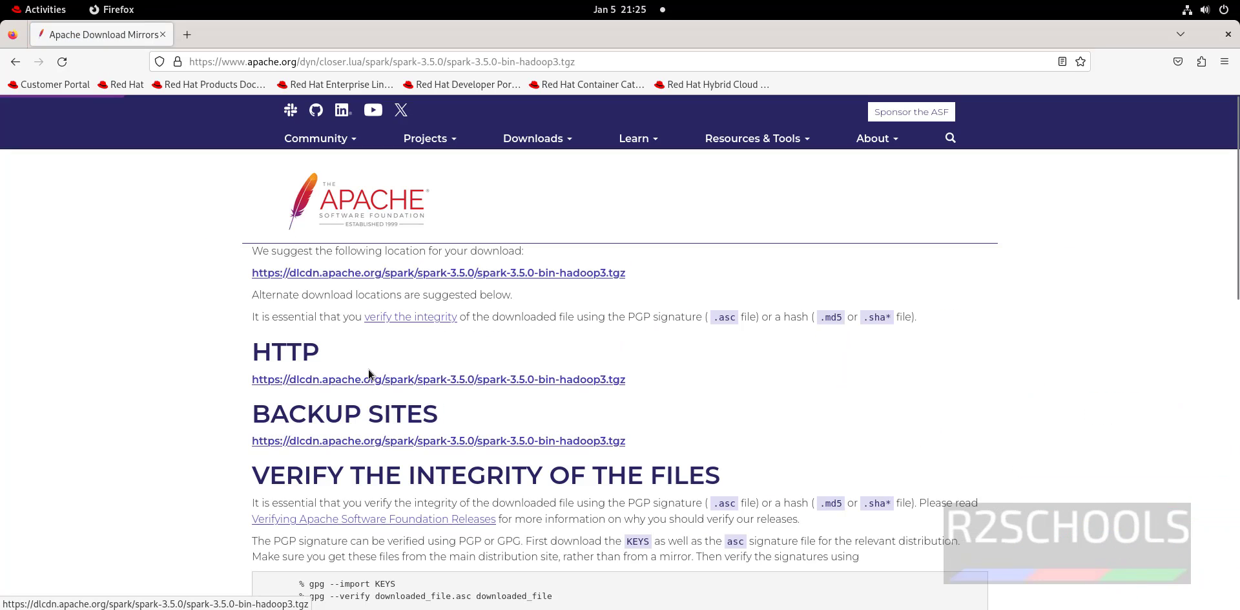
pyautogui.click(345, 273)
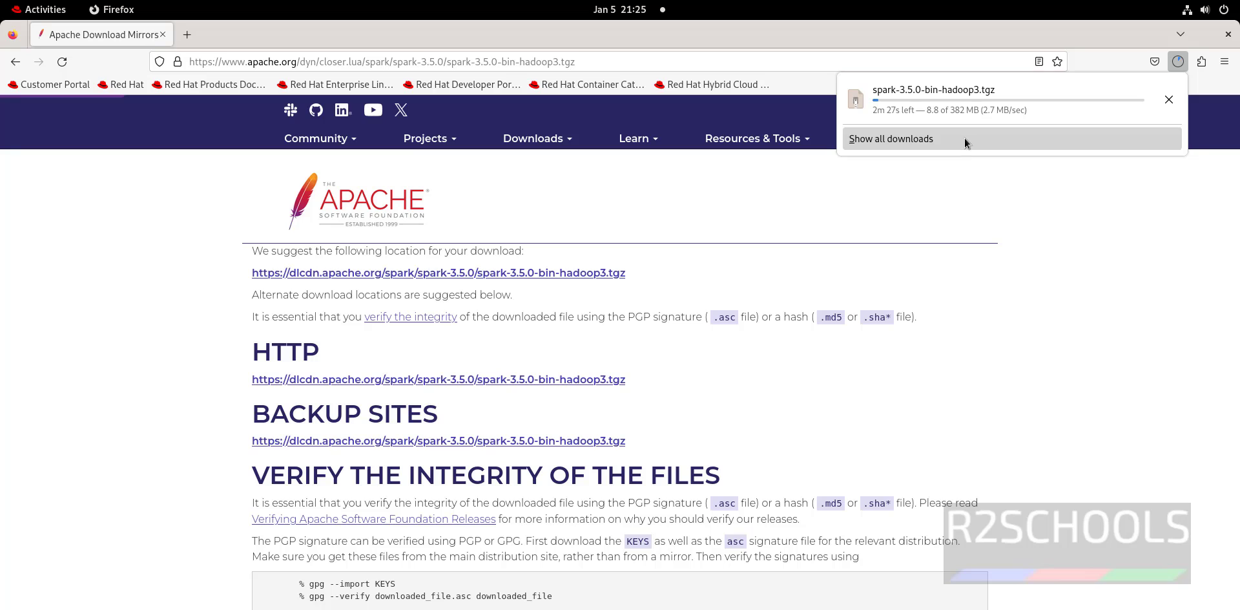
pyautogui.click(963, 135)
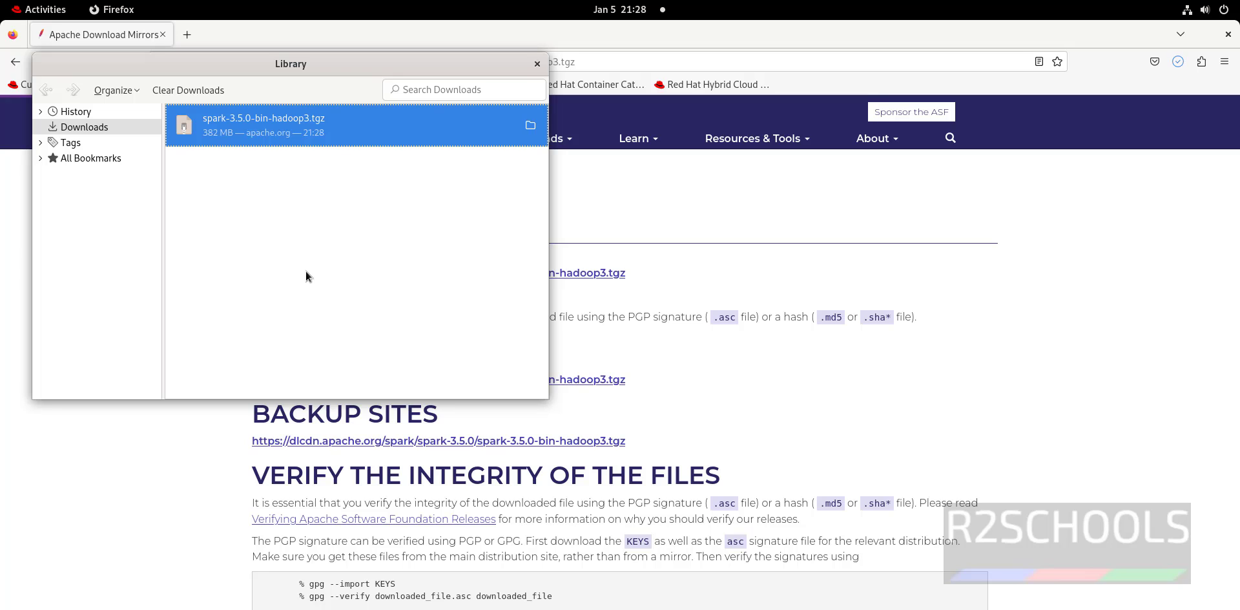
pyautogui.click(305, 270)
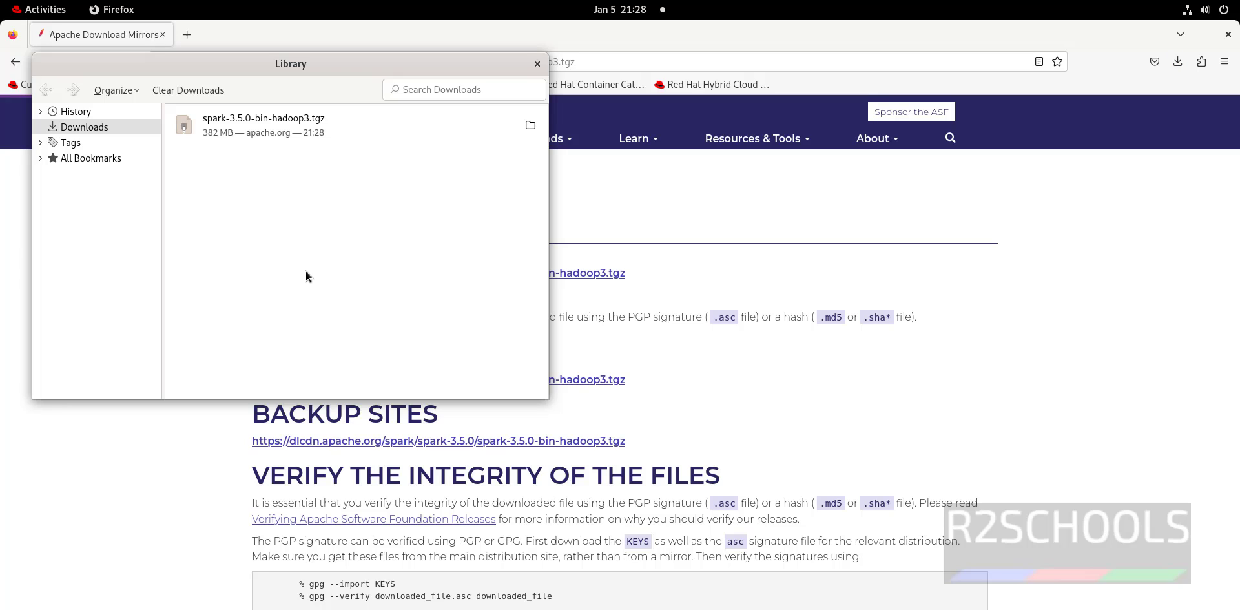
# Open a terminal, run python3 to check the installed Python version, and suspend the interpreter to return to the shell.
pyautogui.hotkey('ctrl', 'alt', 't')
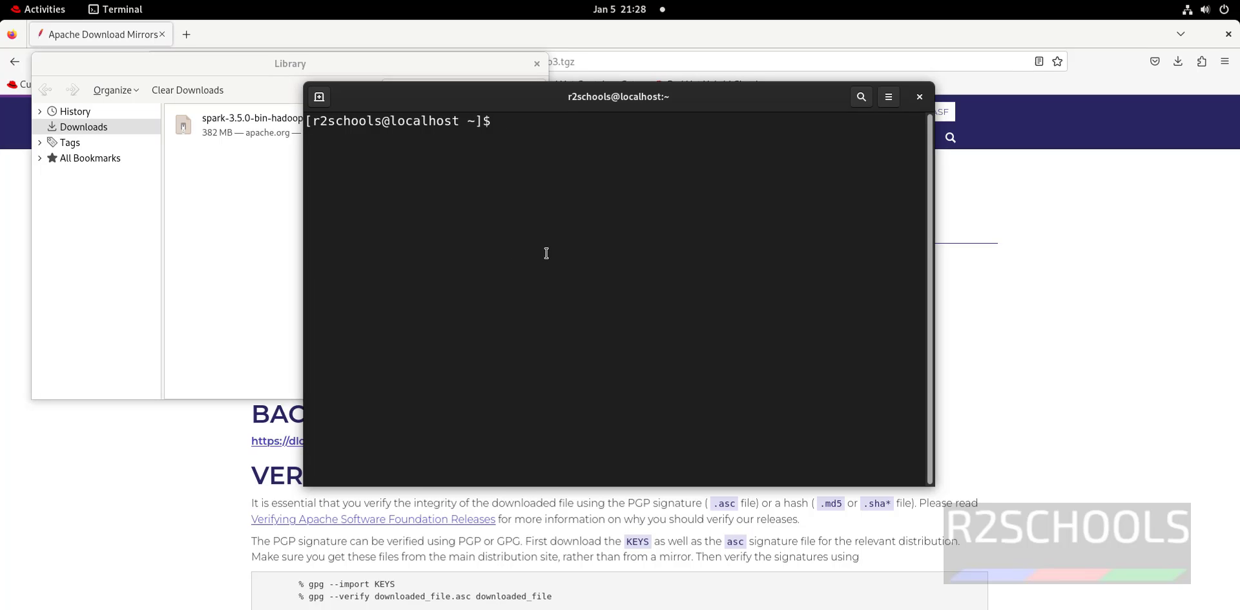
pyautogui.write('p')
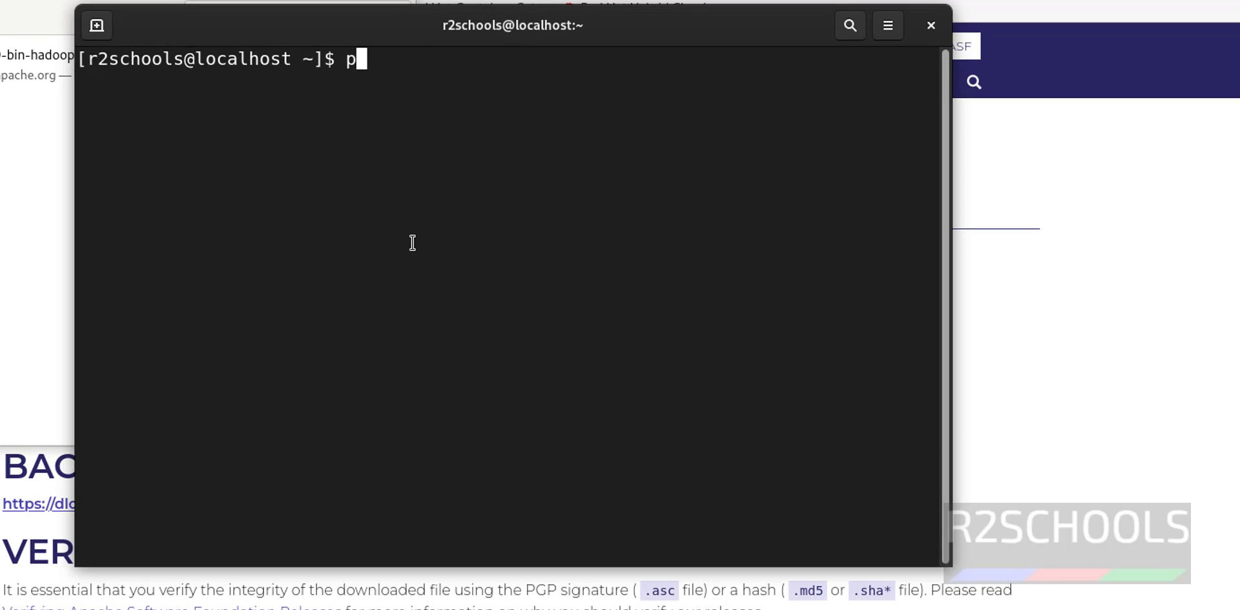
pyautogui.write('ython3')
pyautogui.press('Return')
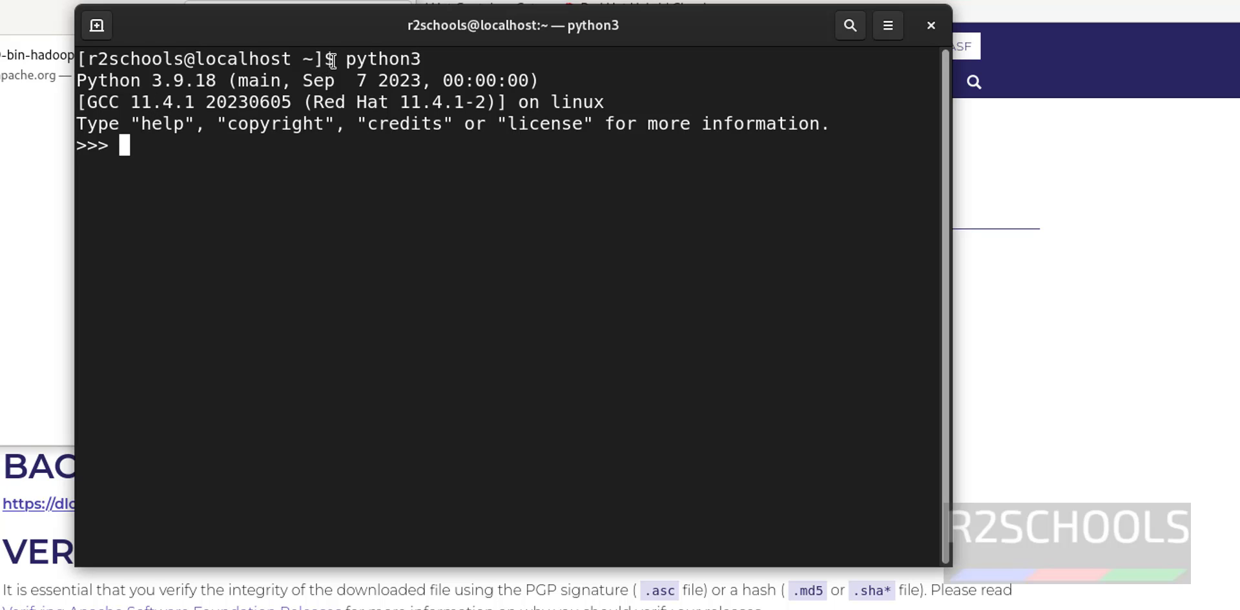
pyautogui.moveTo(336, 61); pyautogui.dragTo(422, 62)
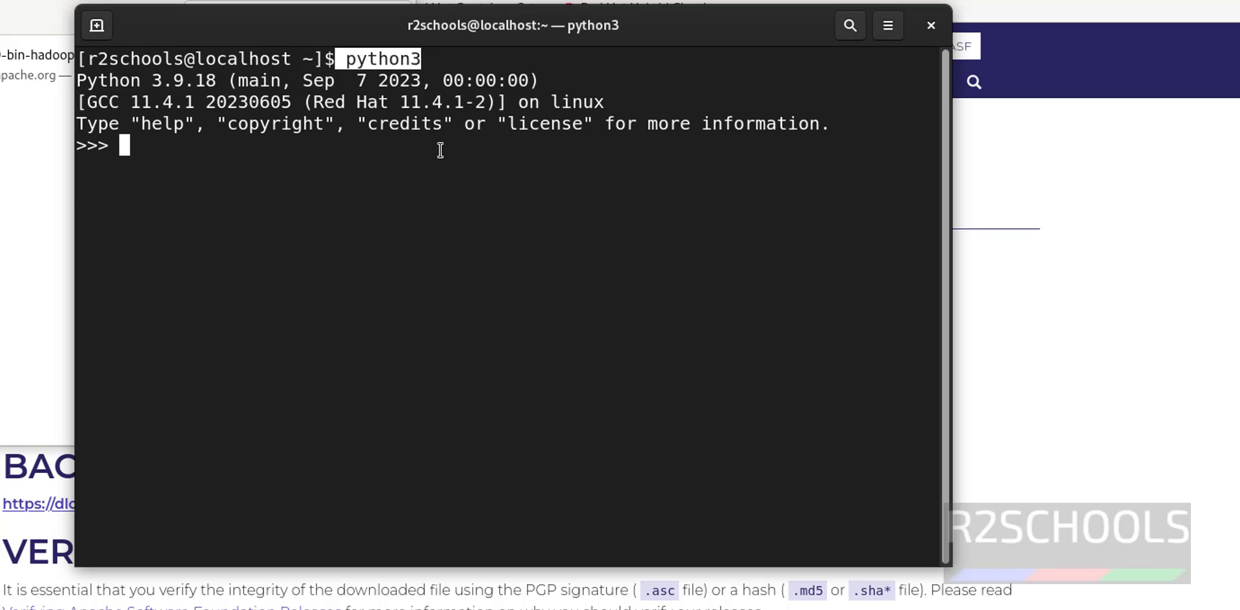
pyautogui.hotkey('ctrl', 'z')
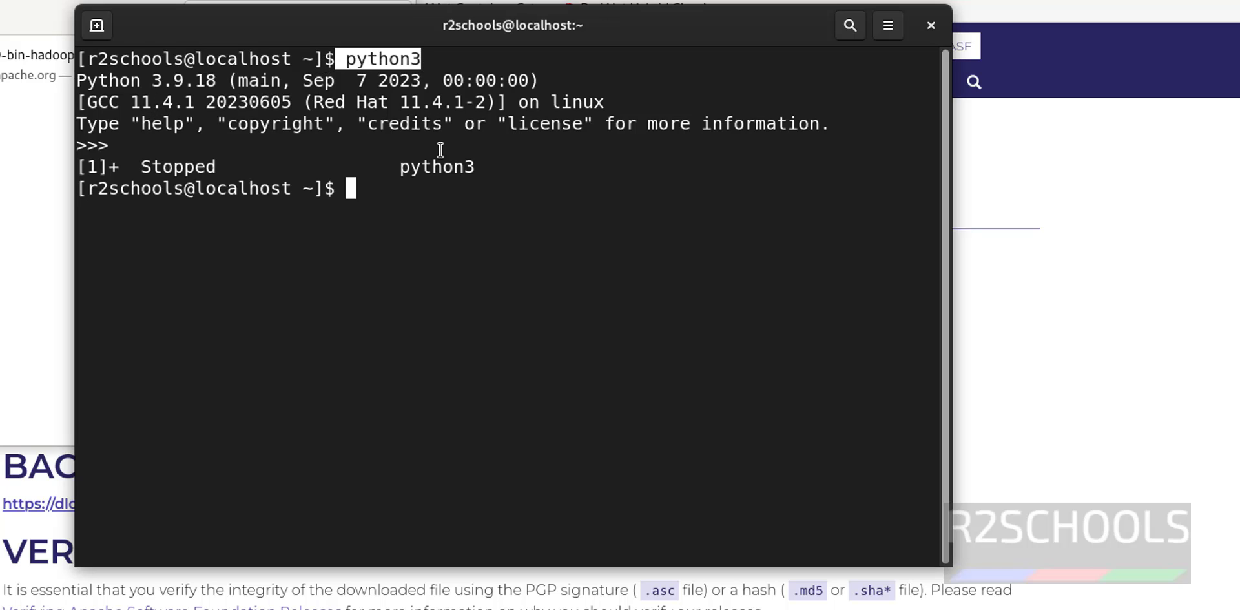
pyautogui.click(493, 225)
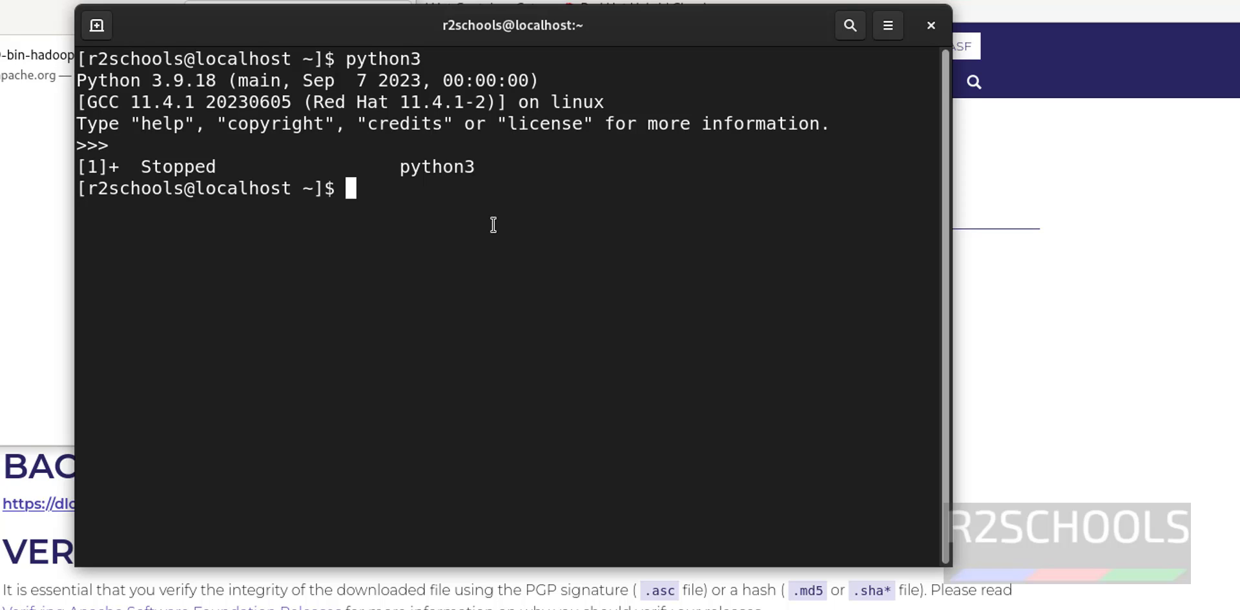
# Check the installed Java version with java --version, then clear the terminal.
pyautogui.write('java --')
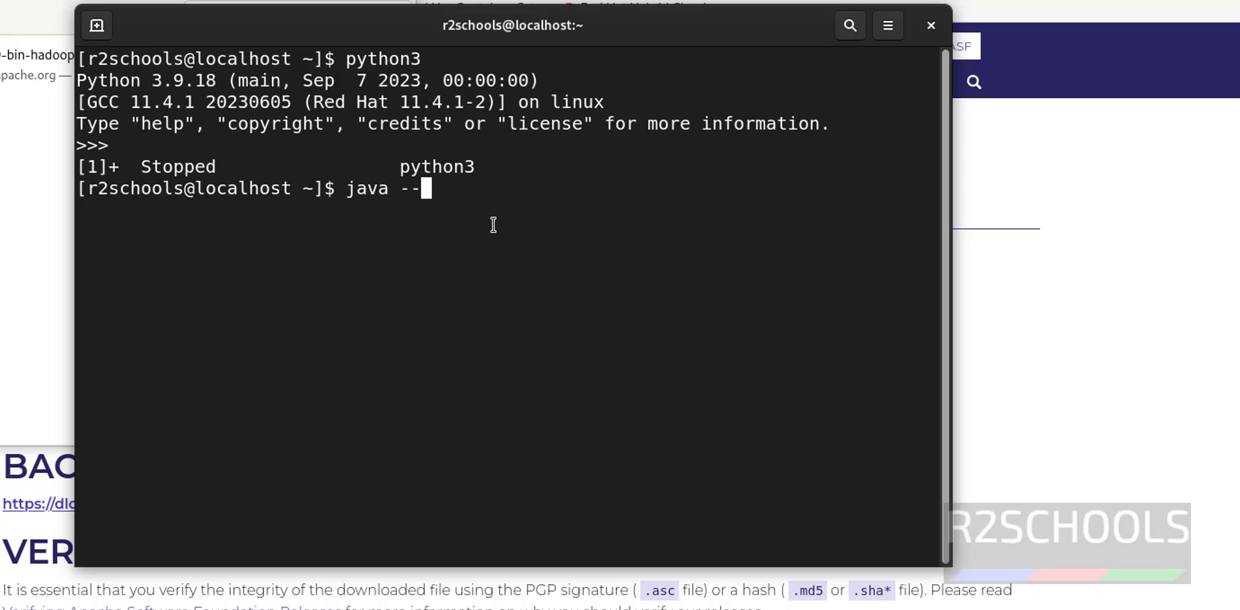
pyautogui.write('version')
pyautogui.press('Return')
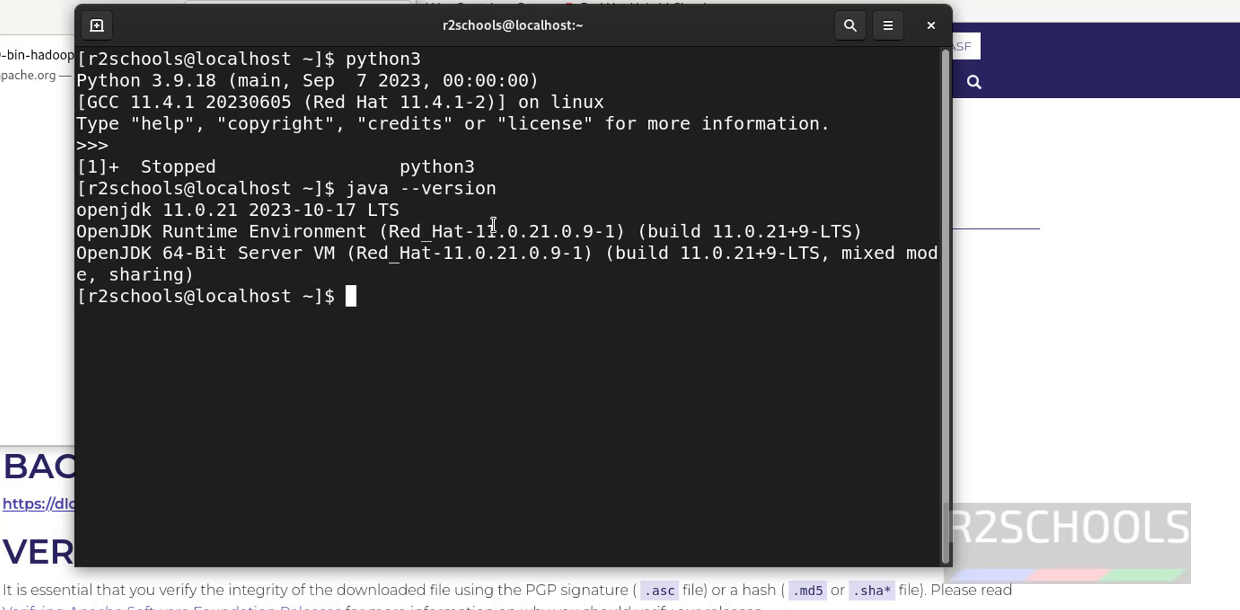
pyautogui.moveTo(130, 211); pyautogui.dragTo(233, 214)
pyautogui.click(533, 426)
pyautogui.hotkey('ctrl', 'l')
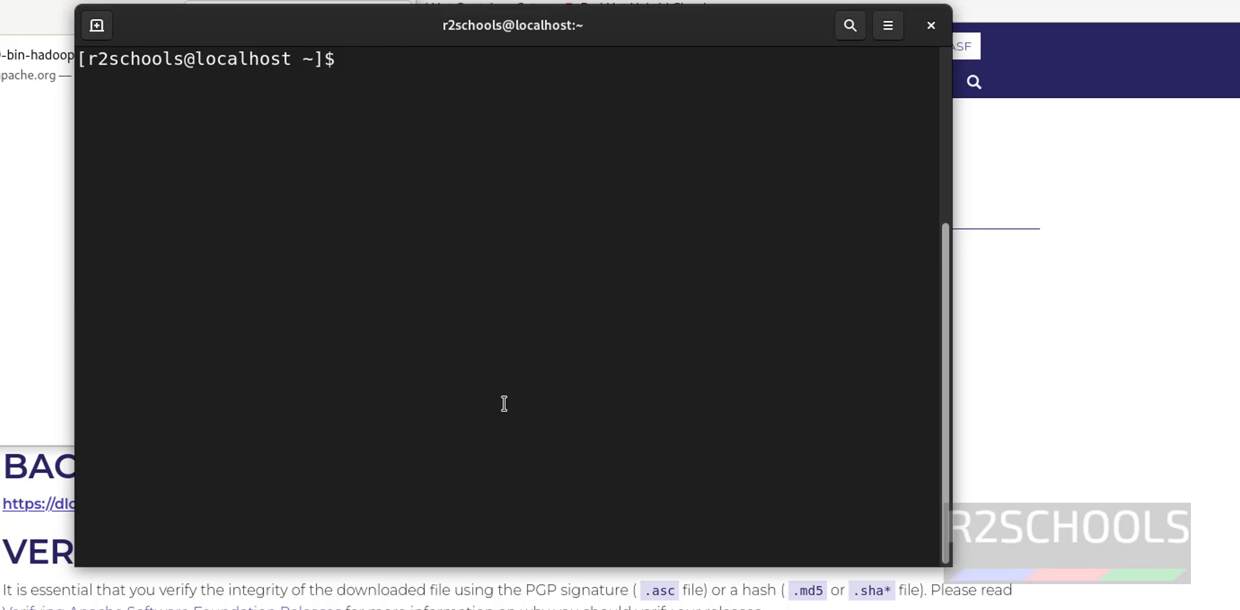
# Change from the home directory to Downloads and list its files to locate the Spark archive.
pyautogui.write('ls')
pyautogui.press('Return')
pyautogui.write('cd Dow')
pyautogui.press('Tab')
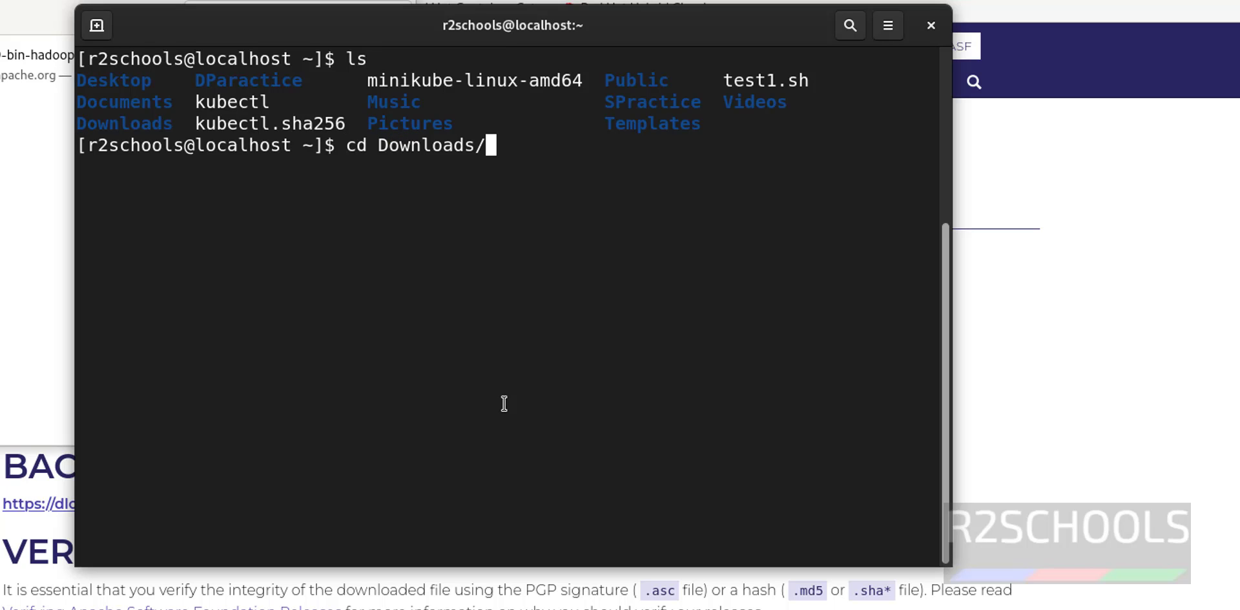
pyautogui.press('Return')
pyautogui.write('ls')
pyautogui.press('Return')
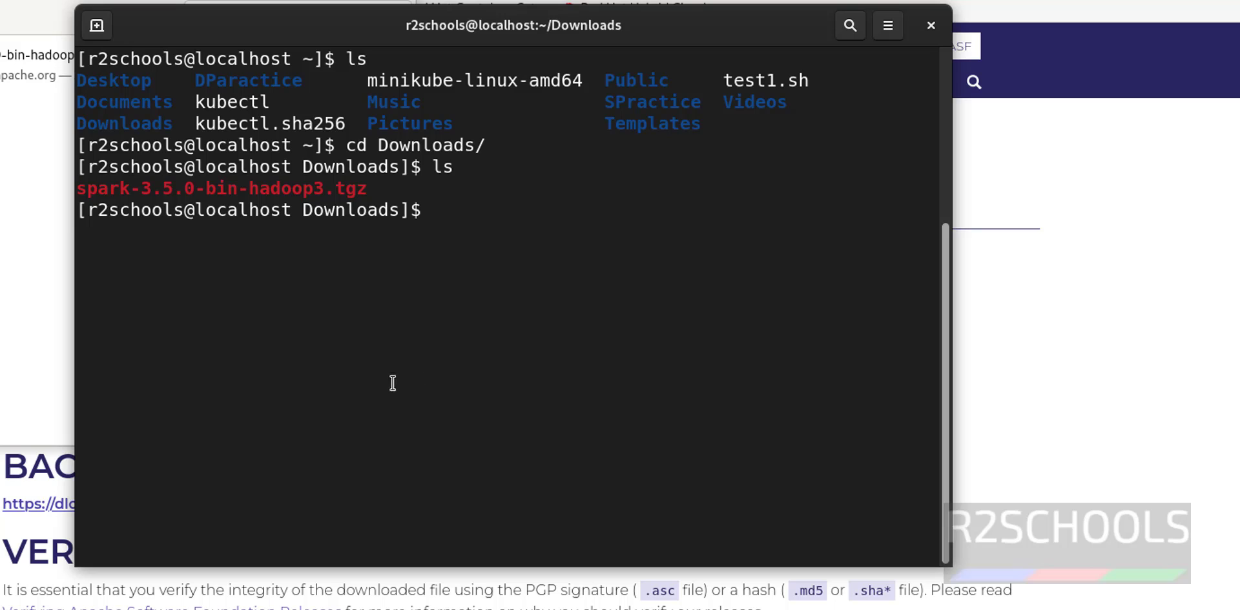
pyautogui.moveTo(130, 187); pyautogui.dragTo(270, 182)
pyautogui.click(511, 200)
# Extract spark-3.5.0-bin-hadoop3.tgz with tar -xzf and list the Downloads directory.
pyautogui.write('tar -xzf ')
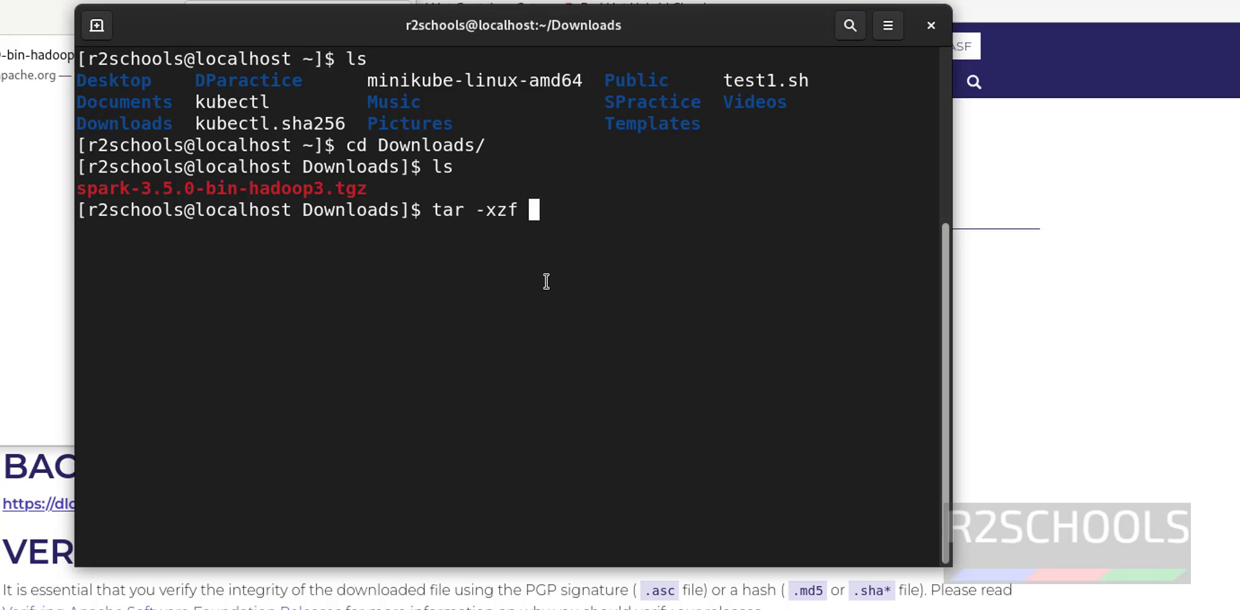
pyautogui.write('spar')
pyautogui.press('Tab')
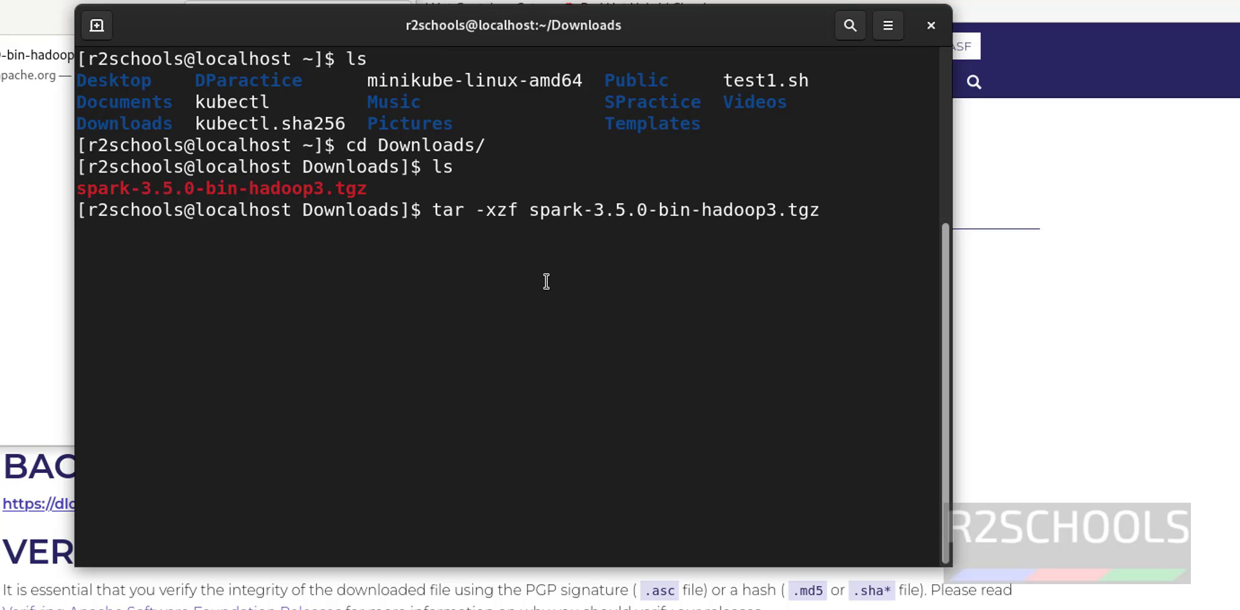
pyautogui.press('Return')
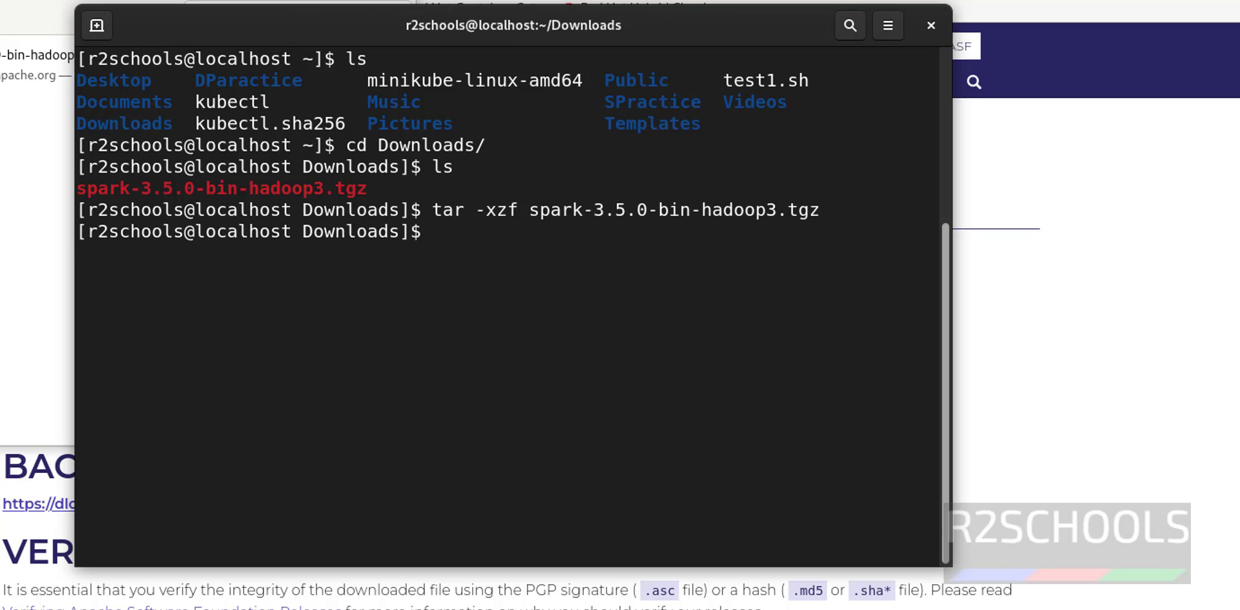
pyautogui.write('ls')
pyautogui.press('Return')
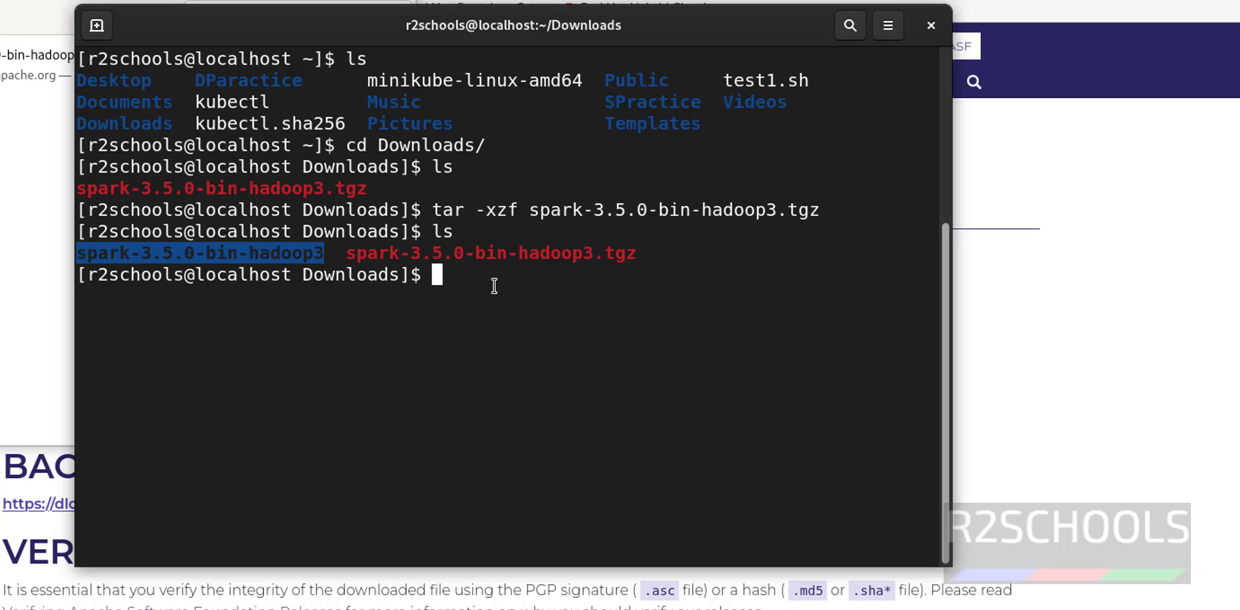
# Rename the extracted spark-3.5.0-bin-hadoop3 directory to spark with mv and list the Downloads directory to check it.
pyautogui.write('mv spar')
pyautogui.press('Tab')
pyautogui.write('spark')
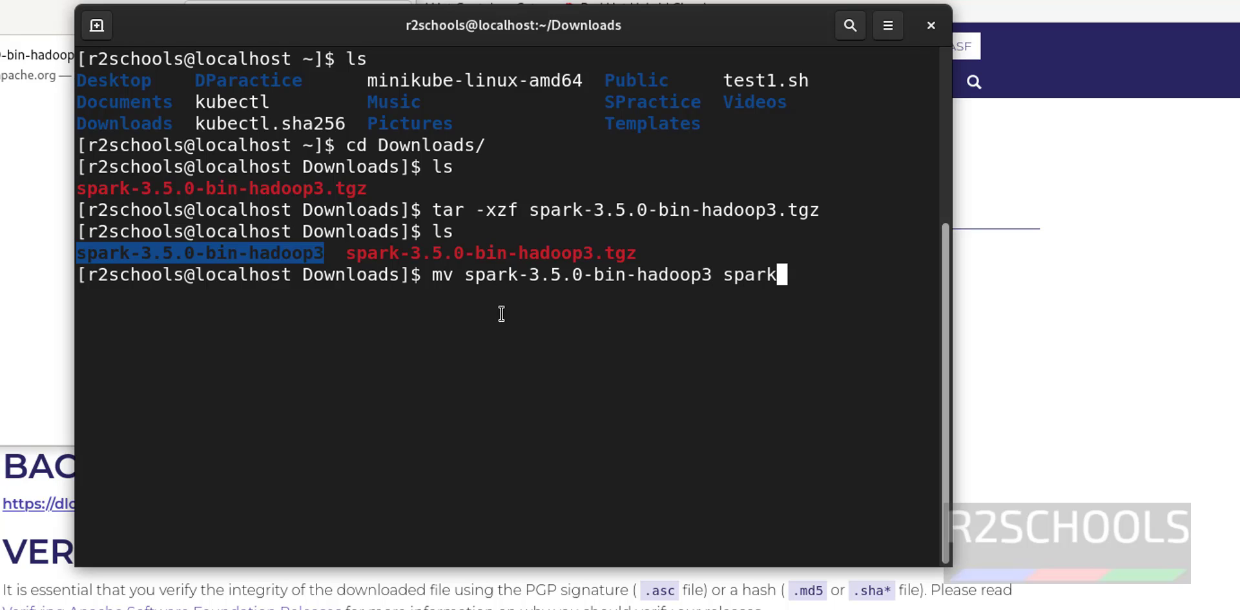
pyautogui.write('35')
pyautogui.press('BackSpace')
pyautogui.press('BackSpace')
pyautogui.press('Return')
pyautogui.write('ls')
pyautogui.press('Return')
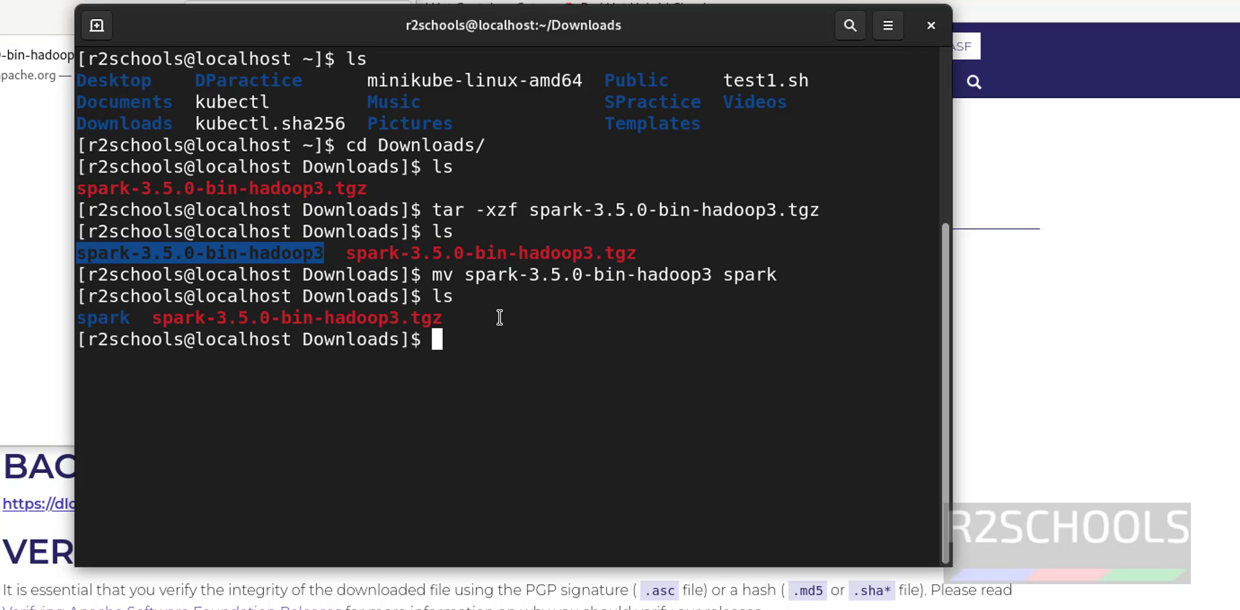
pyautogui.doubleClick(113, 318)
pyautogui.click(552, 348)
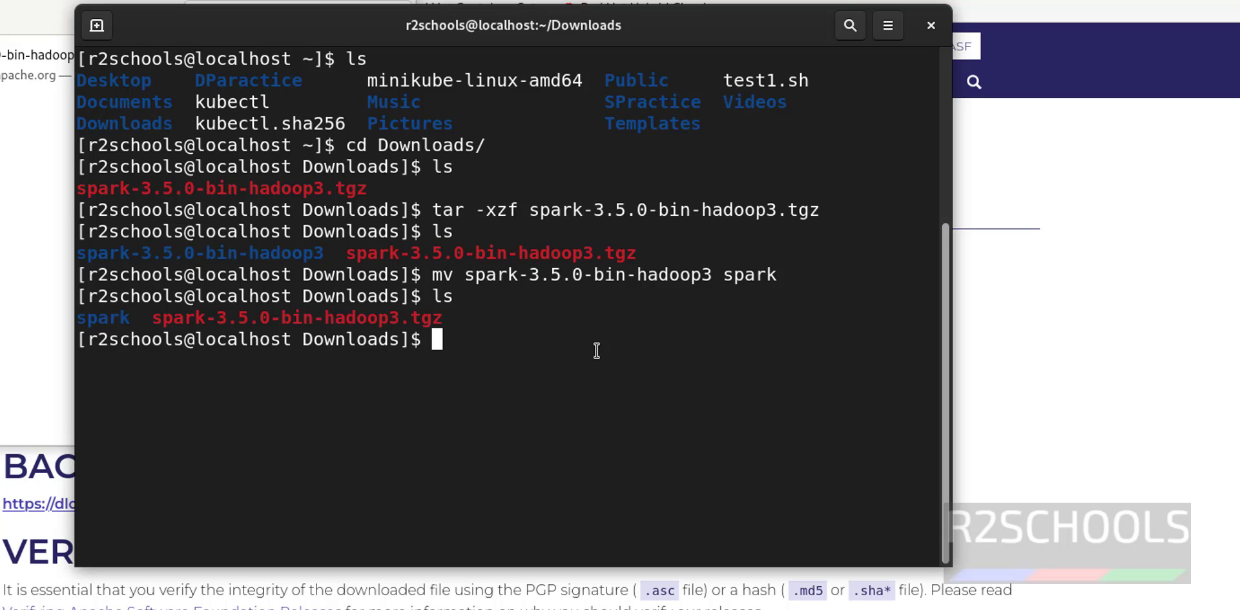
# Open ~/.bashrc for editing with sudo vi, entering the sudo password.
pyautogui.write('sudo vi')
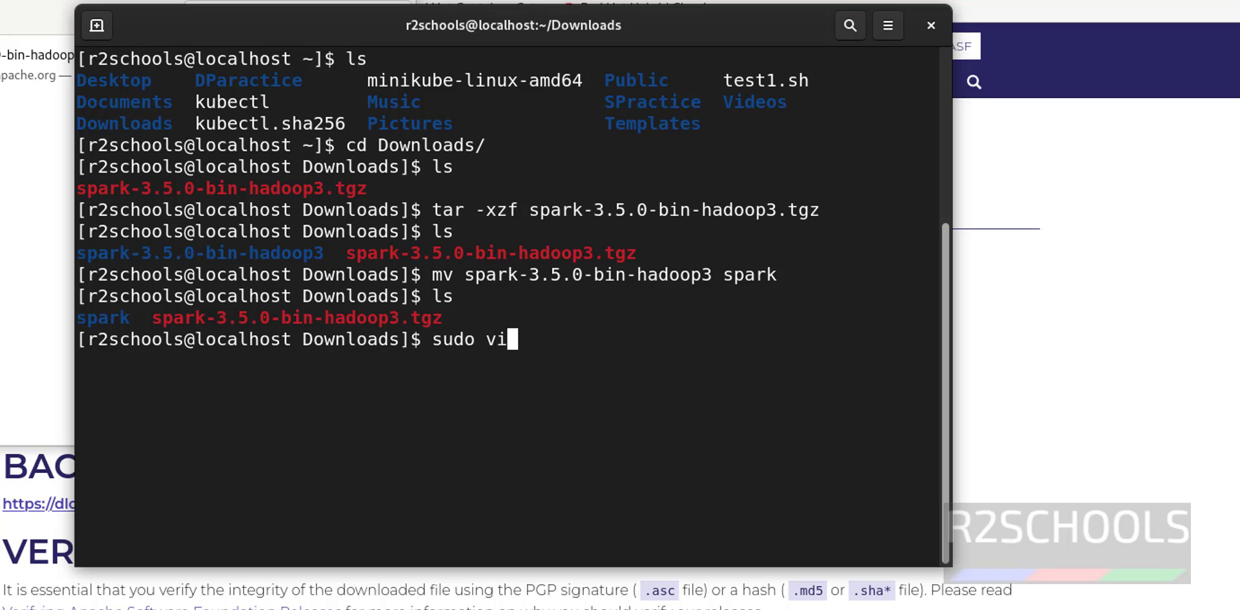
pyautogui.write(' ~/.bashrc')
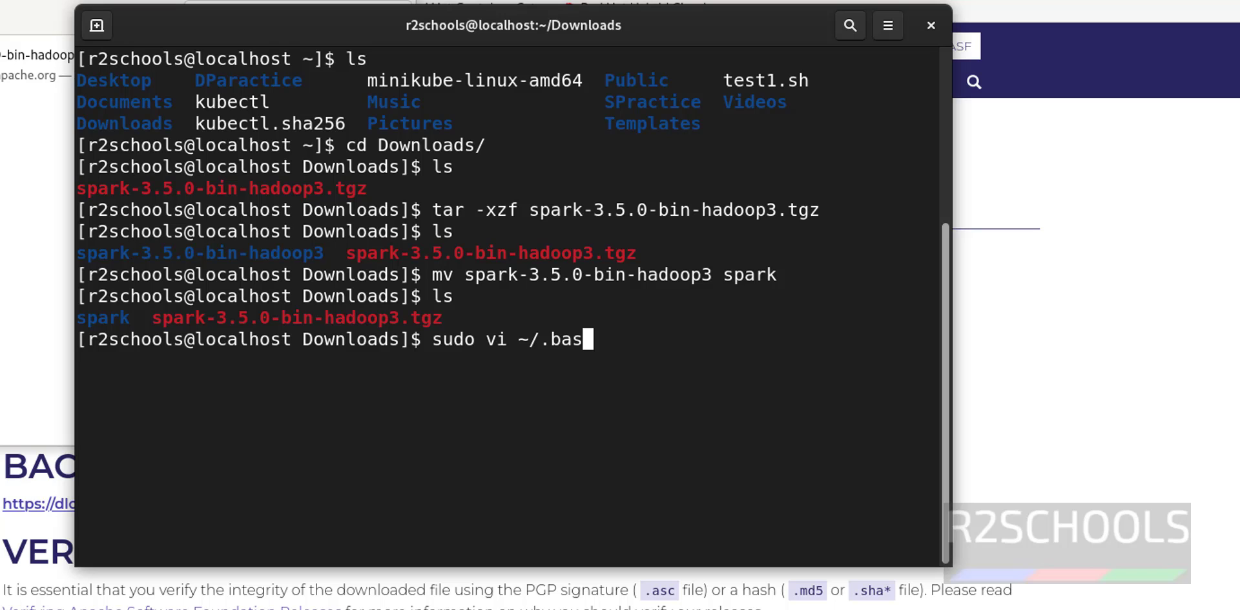
pyautogui.press('Return')
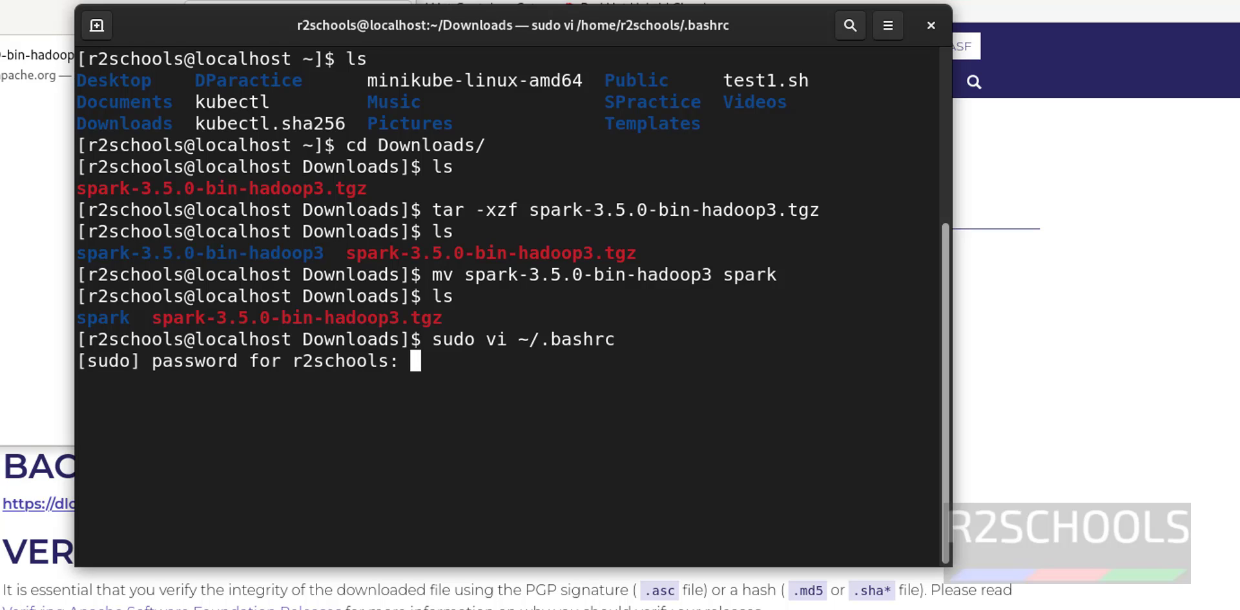
pyautogui.press('Return')
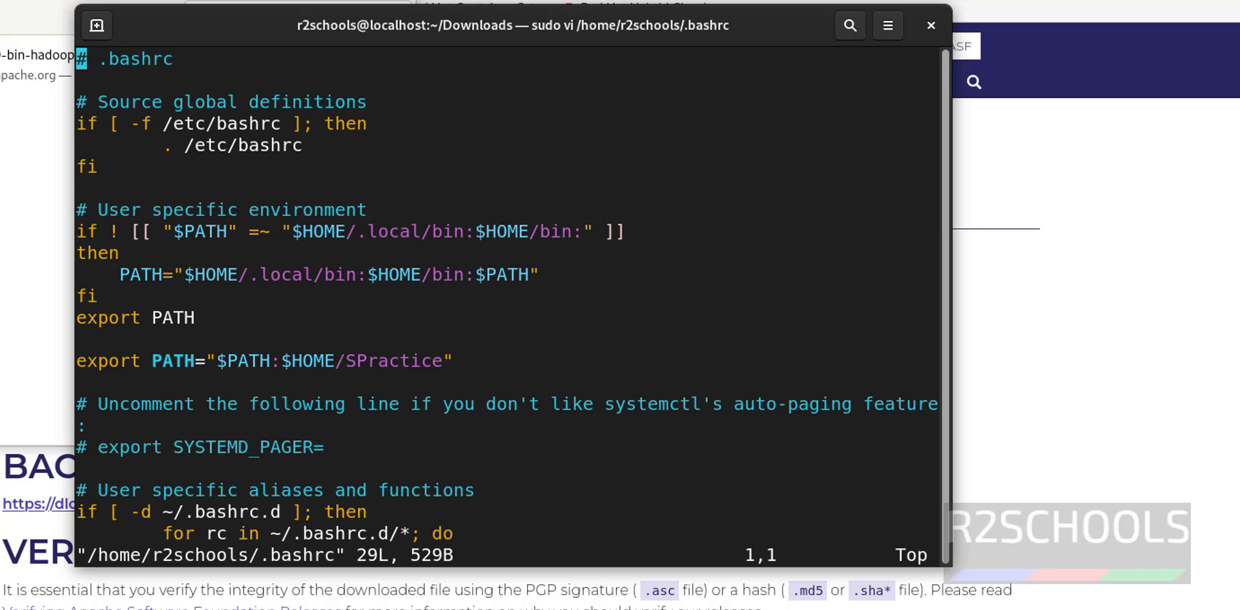
# Paste export SPARK_HOME=/home/r2schools/Downloads/spark on the blank line above unset rc in .bashrc.
pyautogui.press('Down')
pyautogui.press('Down')
pyautogui.press('Down')
pyautogui.press('Down')
pyautogui.press('Down')
pyautogui.press('Down')
pyautogui.press('Down')
pyautogui.press('Down')
pyautogui.press('Down')
pyautogui.press('Down')
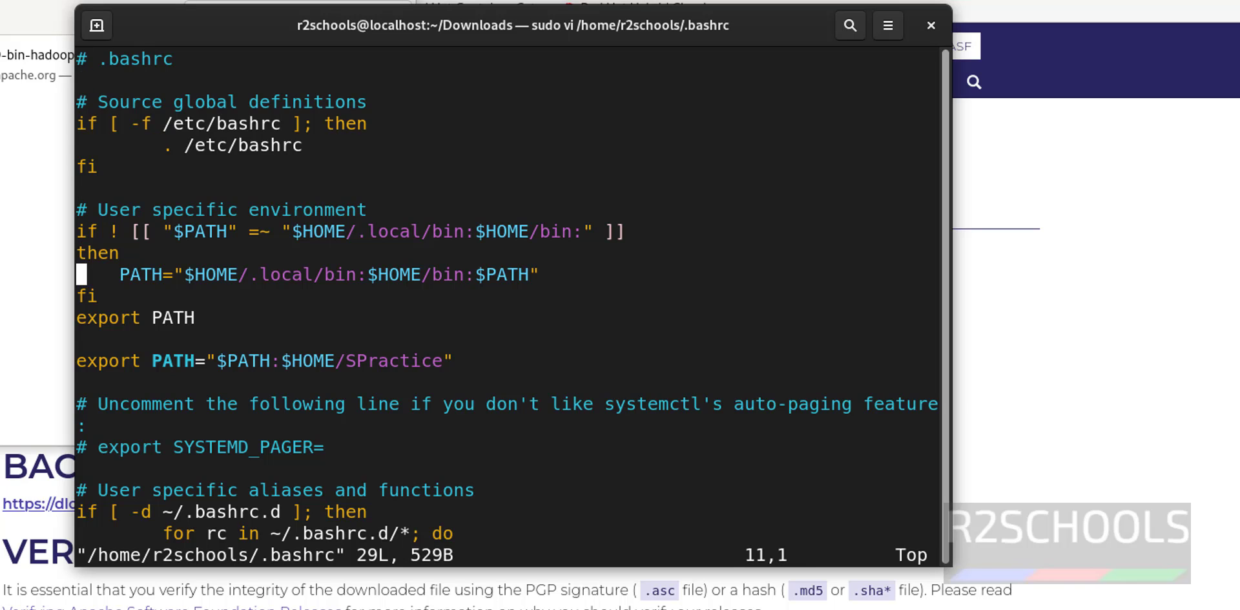
pyautogui.press('Down')
pyautogui.press('Down')
pyautogui.press('Down')
pyautogui.press('Down')
pyautogui.press('Down')
pyautogui.press('Down')
pyautogui.press('Down')
pyautogui.press('Down')
pyautogui.press('Down')
pyautogui.press('Down')
pyautogui.press('Down')
pyautogui.press('Down')
pyautogui.press('Down')
pyautogui.press('Down')
pyautogui.press('Down')
pyautogui.press('Down')
pyautogui.press('Down')
pyautogui.press('Down')
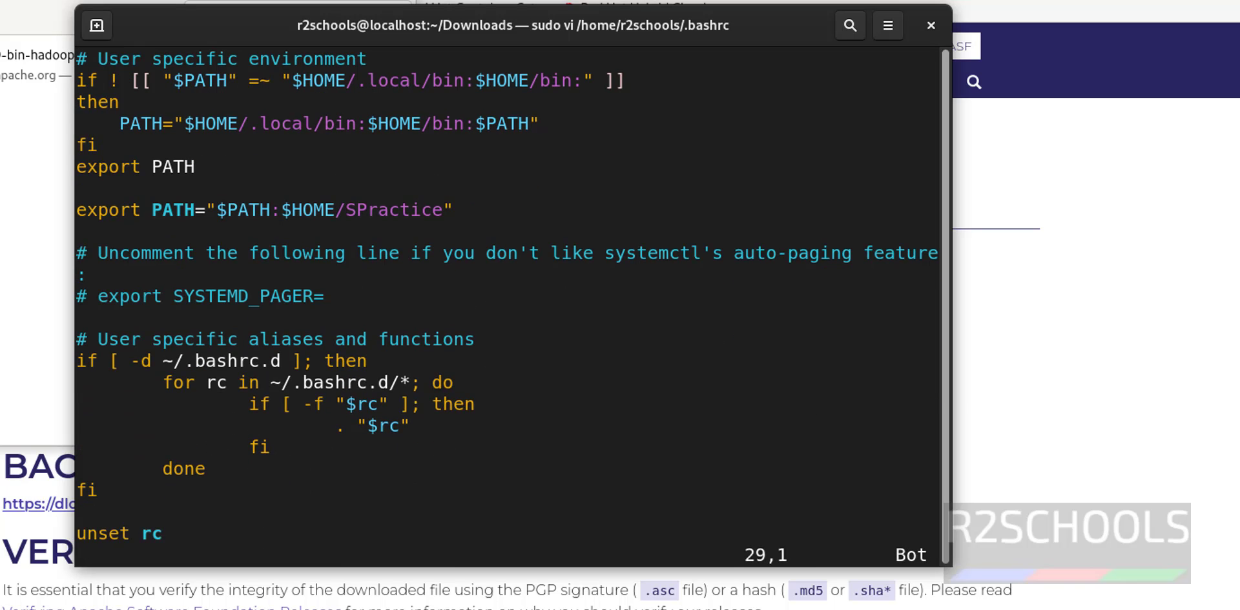
pyautogui.press('Up')
pyautogui.press('i')
pyautogui.rightClick(583, 395)
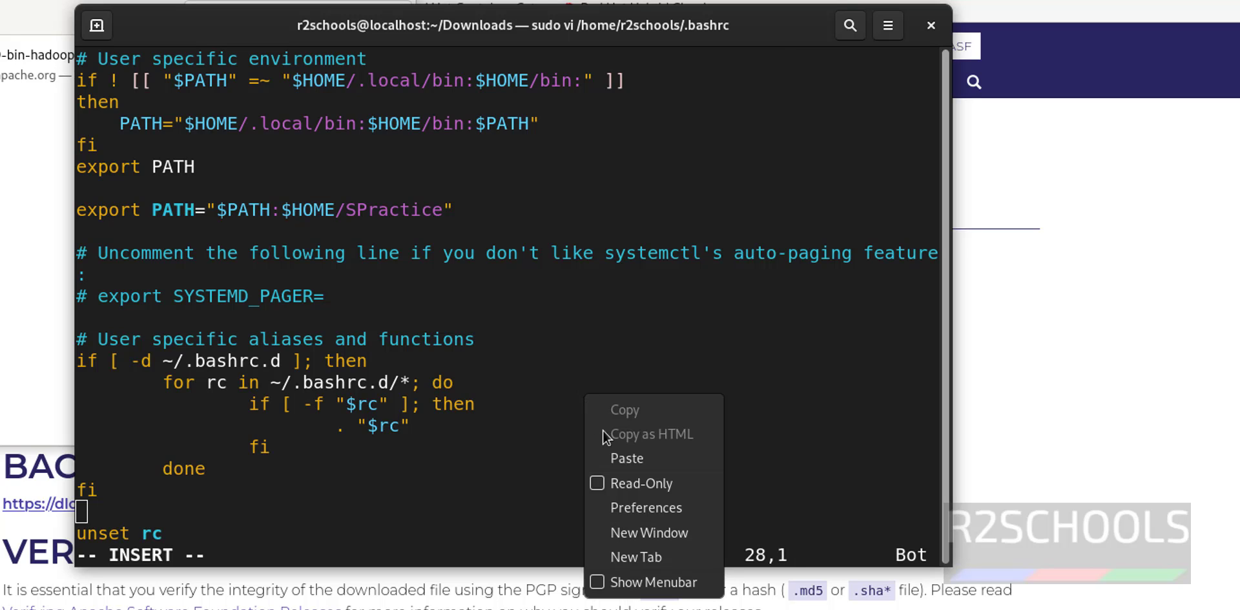
pyautogui.click(608, 458)
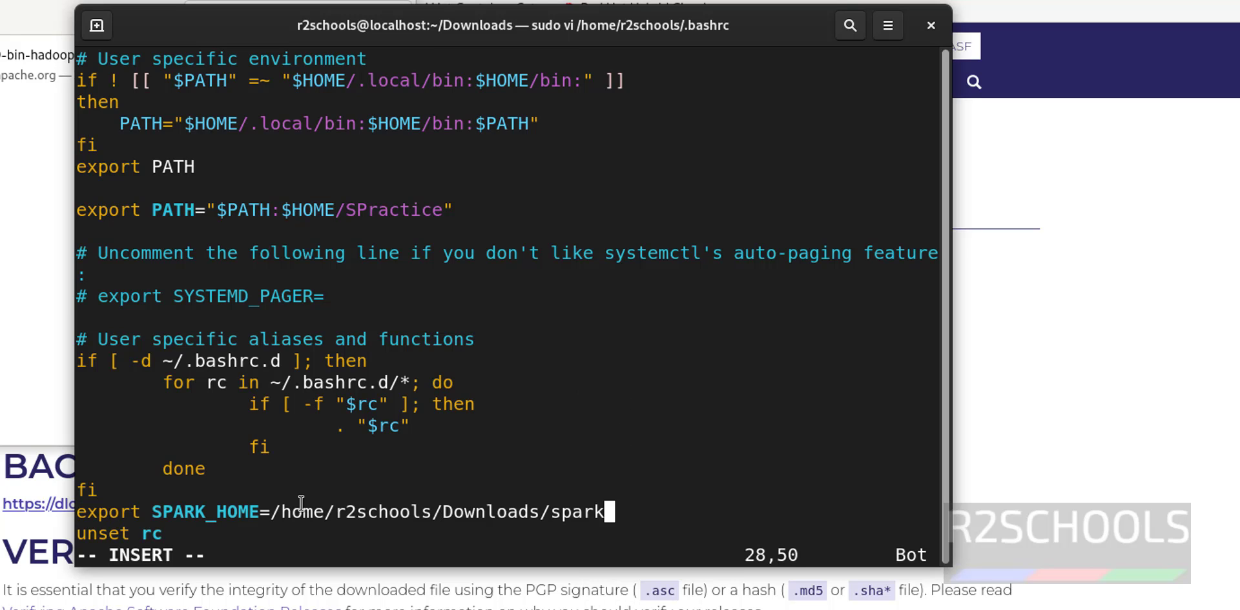
# In a second terminal session, print the working directory with pwd and list its contents to check the Spark path.
pyautogui.click(97, 25)
pyautogui.write('pwd')
pyautogui.press('Return')
pyautogui.write('l')
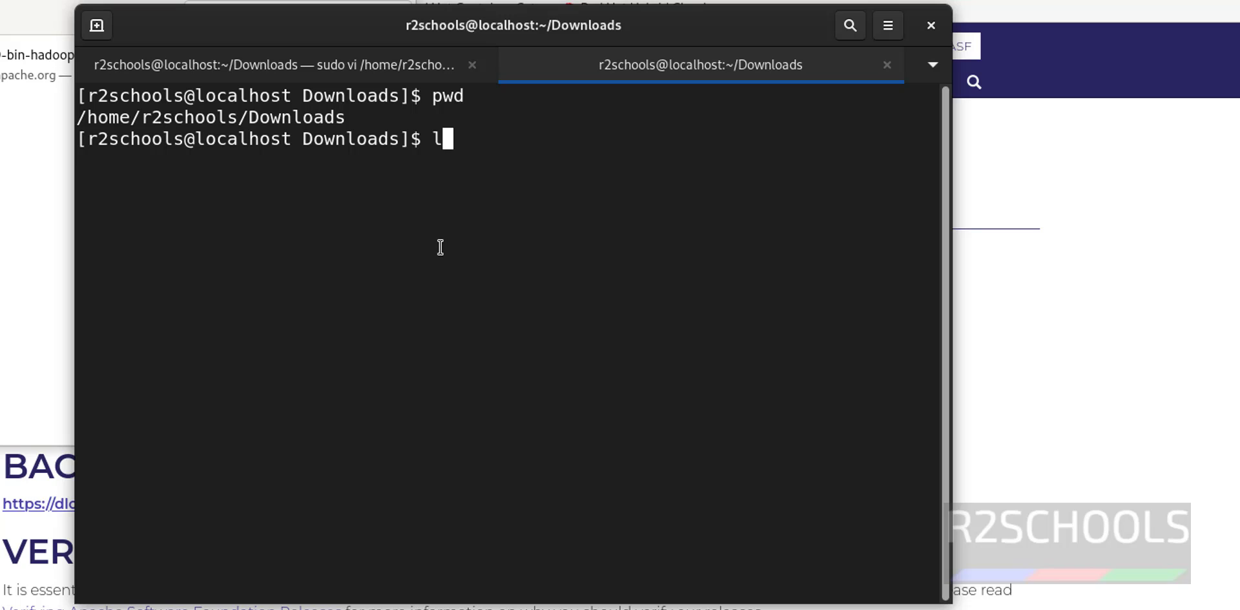
pyautogui.write('s')
pyautogui.press('Return')
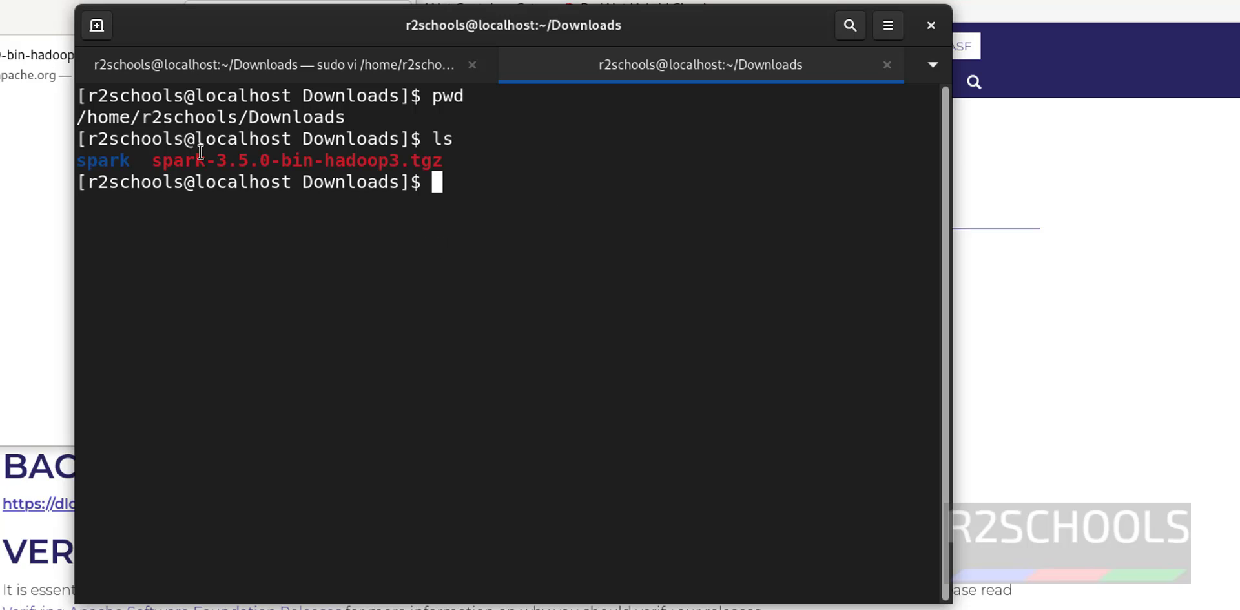
# Back in vi, add export PATH=$PATH:$SPARK_HOME/bin below the SPARK_HOME line, then save and quit with :wq!
pyautogui.click(395, 66)
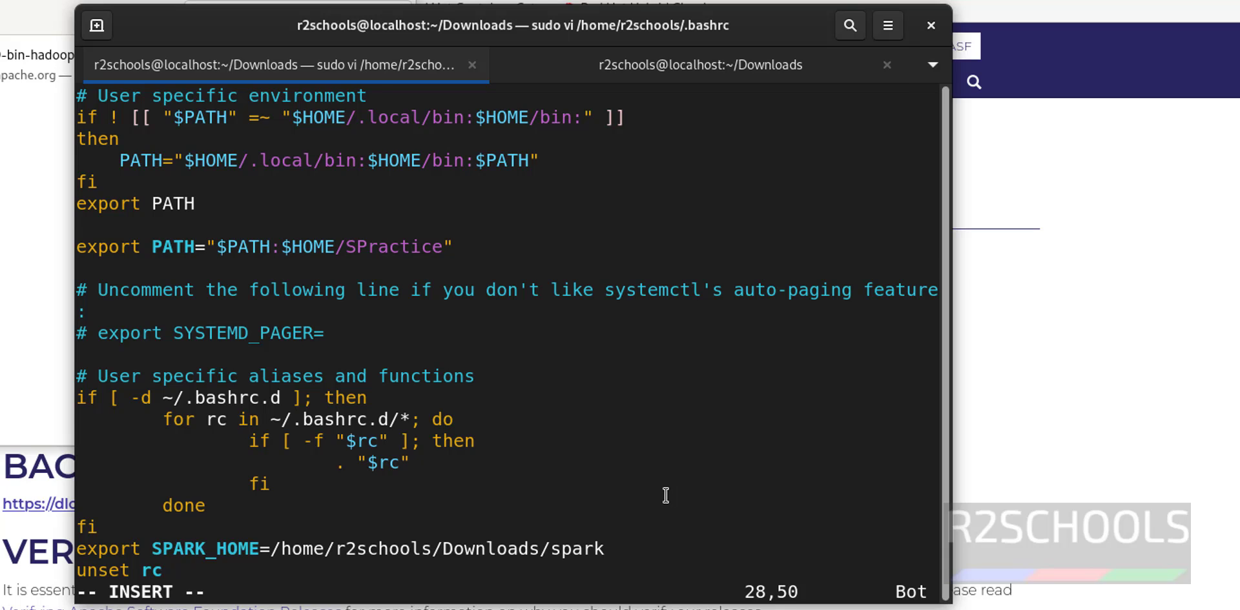
pyautogui.press('Return')
pyautogui.write('export PATH=')
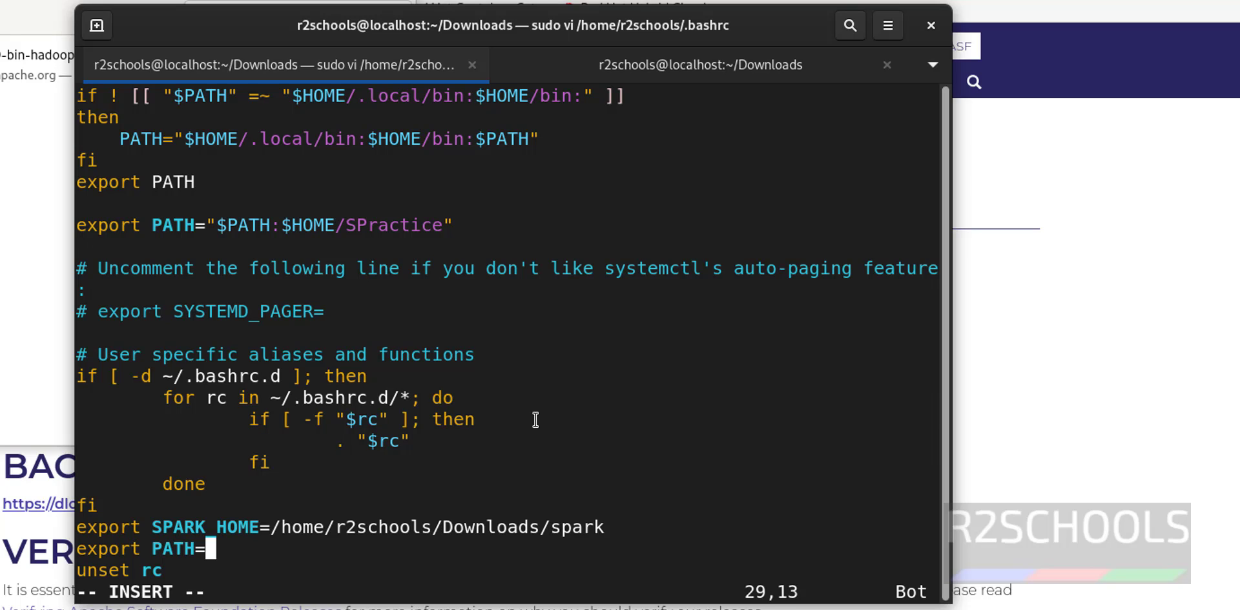
pyautogui.write('$PATH:$SPARK_HOME/bin')
pyautogui.press('Escape')
pyautogui.scroll(-1, 495, 537)
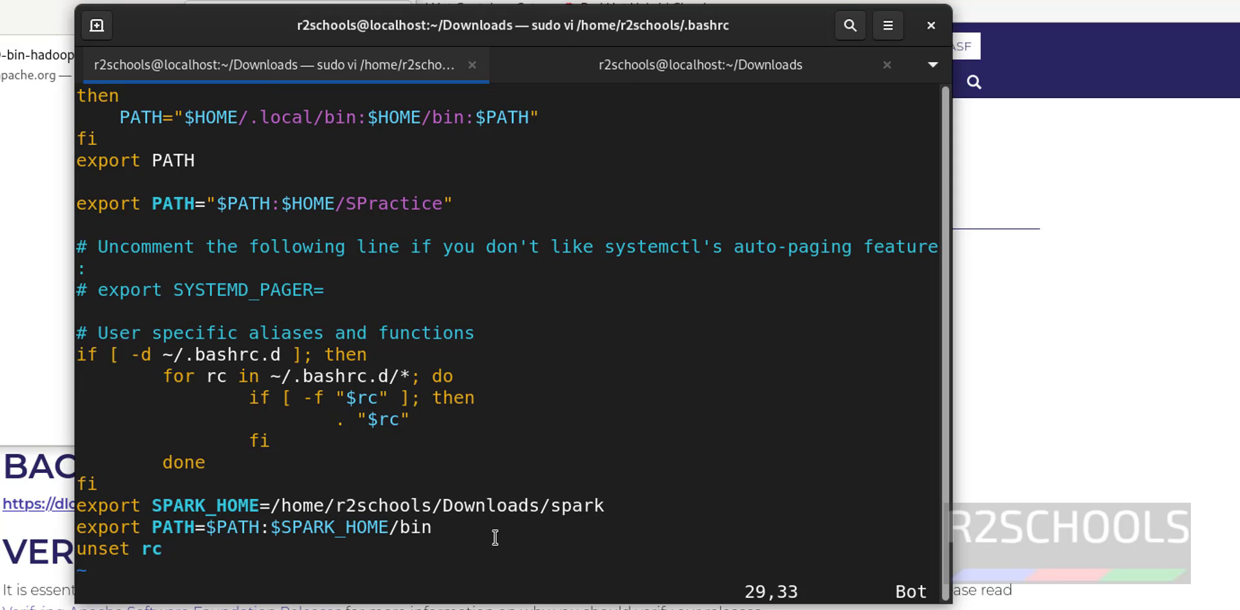
pyautogui.write(':')
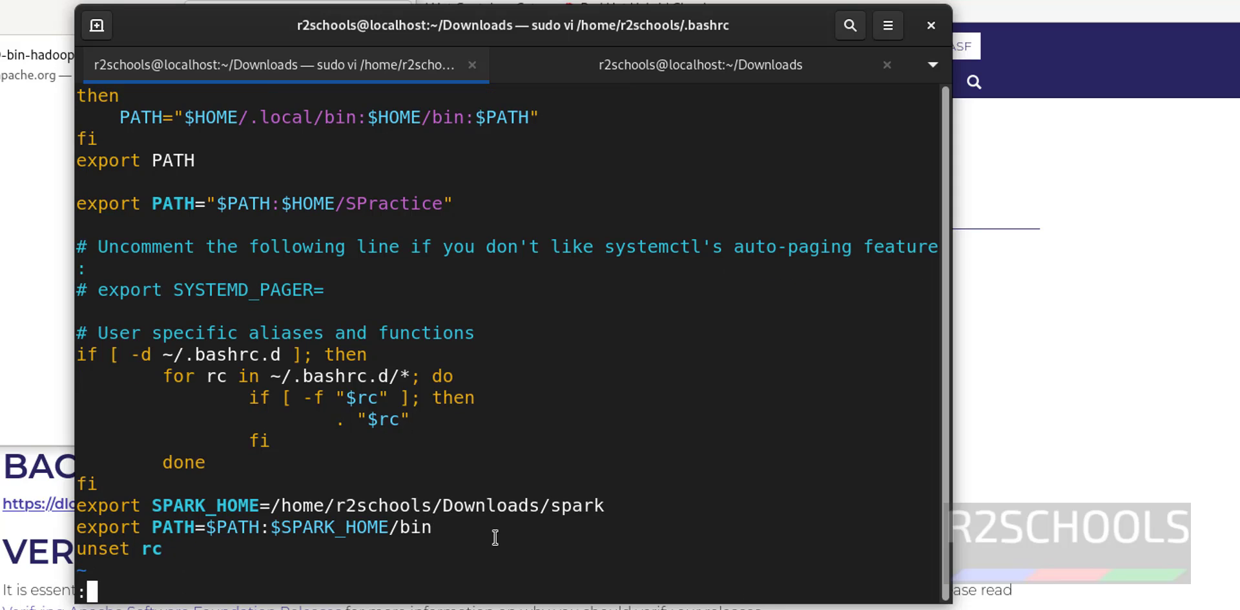
pyautogui.write('wq!')
pyautogui.press('Return')
# Display ~/.bashrc with more through to its end and review the SPARK_HOME and PATH export lines.
pyautogui.write('more')
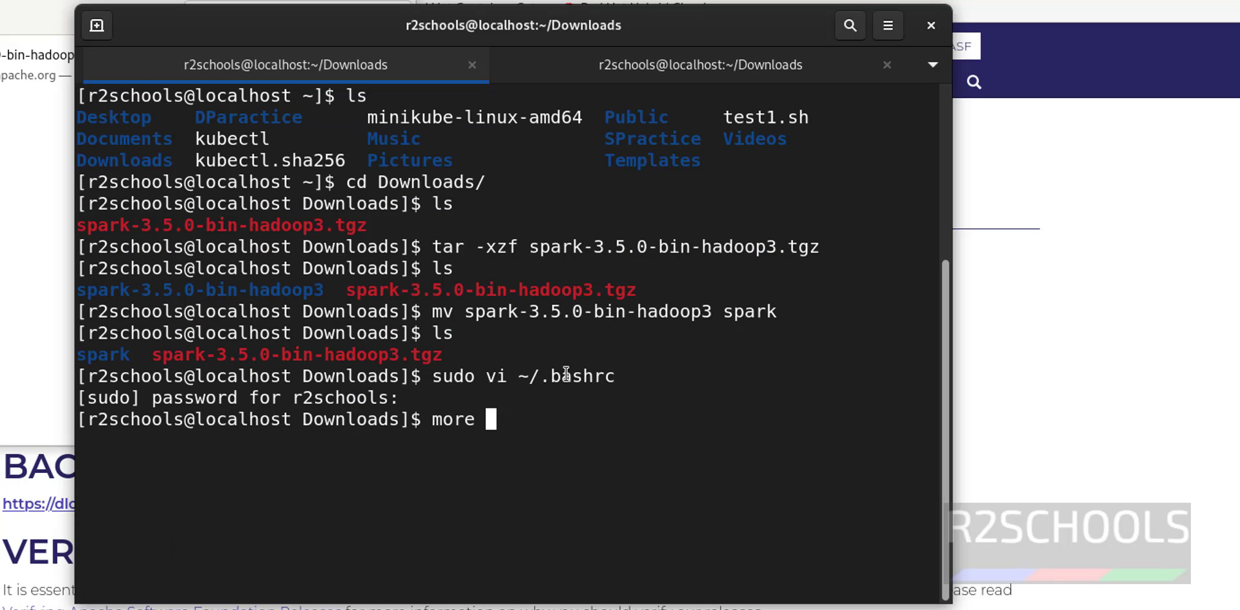
pyautogui.doubleClick(545, 377)
pyautogui.rightClick(601, 382)
pyautogui.click(640, 396)
pyautogui.rightClick(629, 389)
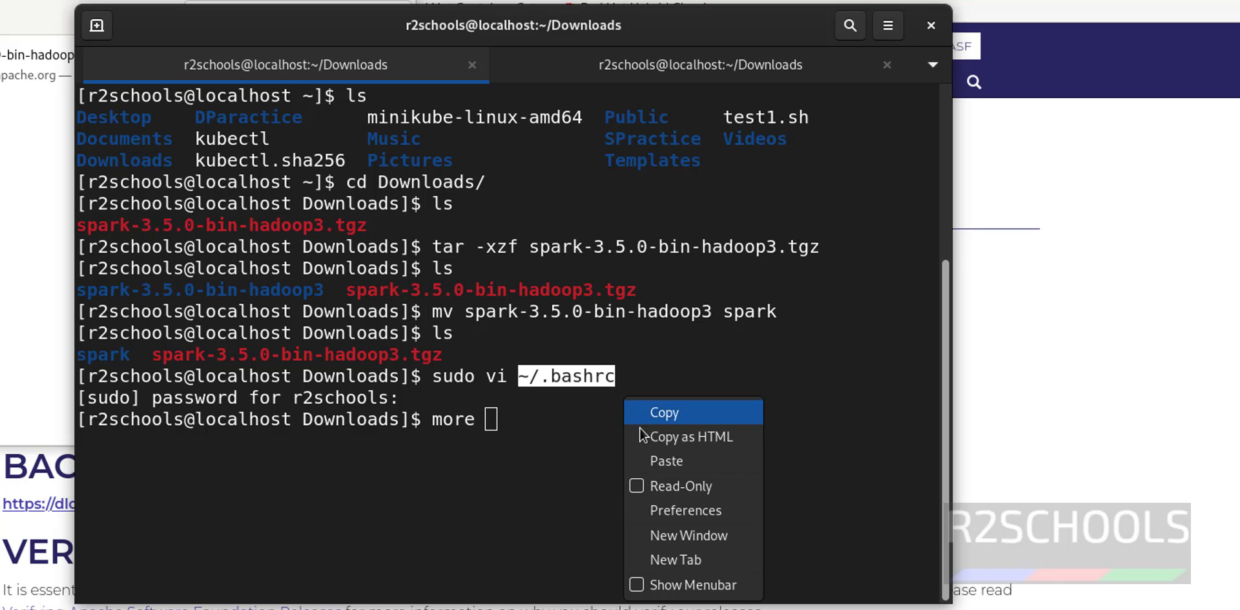
pyautogui.click(653, 457)
pyautogui.press('Return')
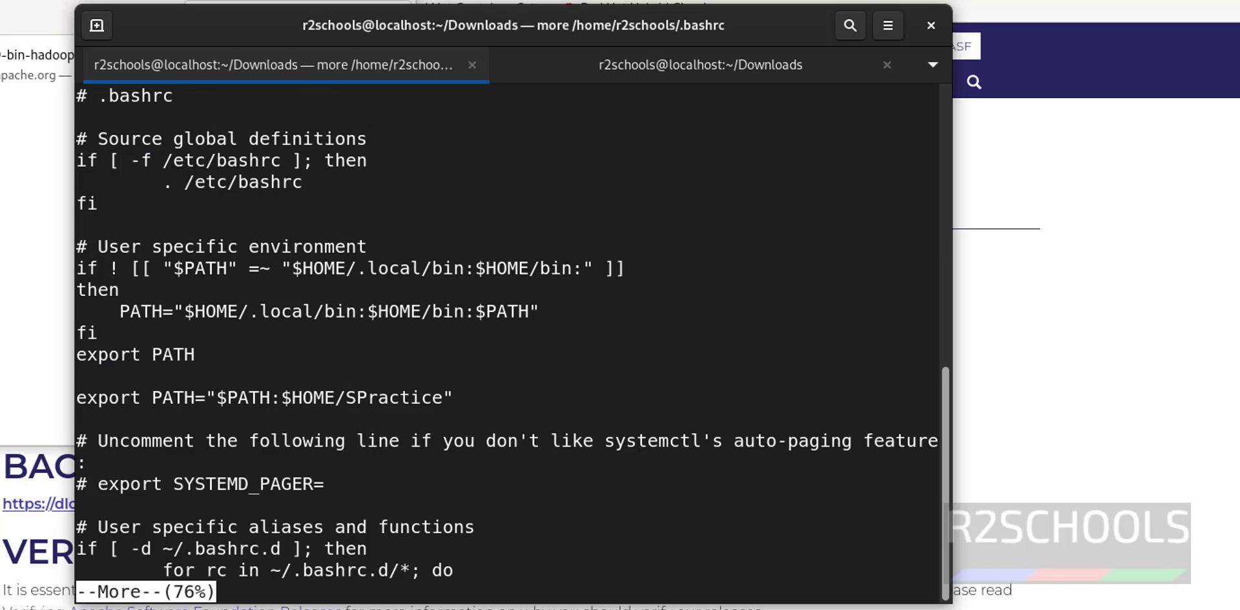
pyautogui.press('space')
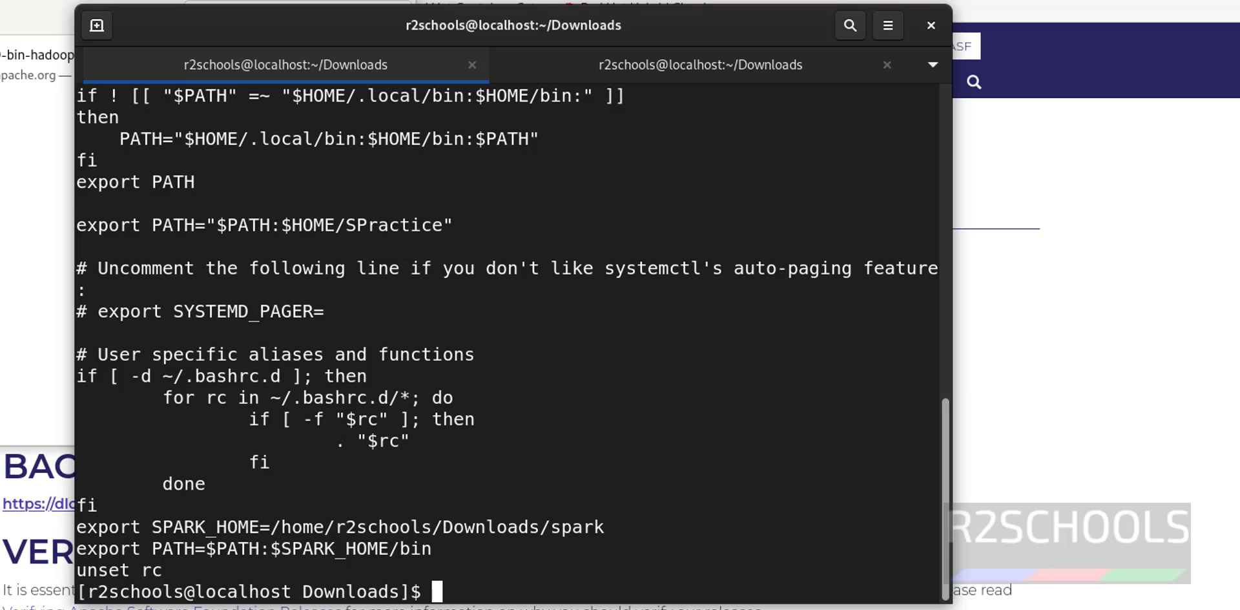
pyautogui.moveTo(86, 527); pyautogui.dragTo(459, 548)
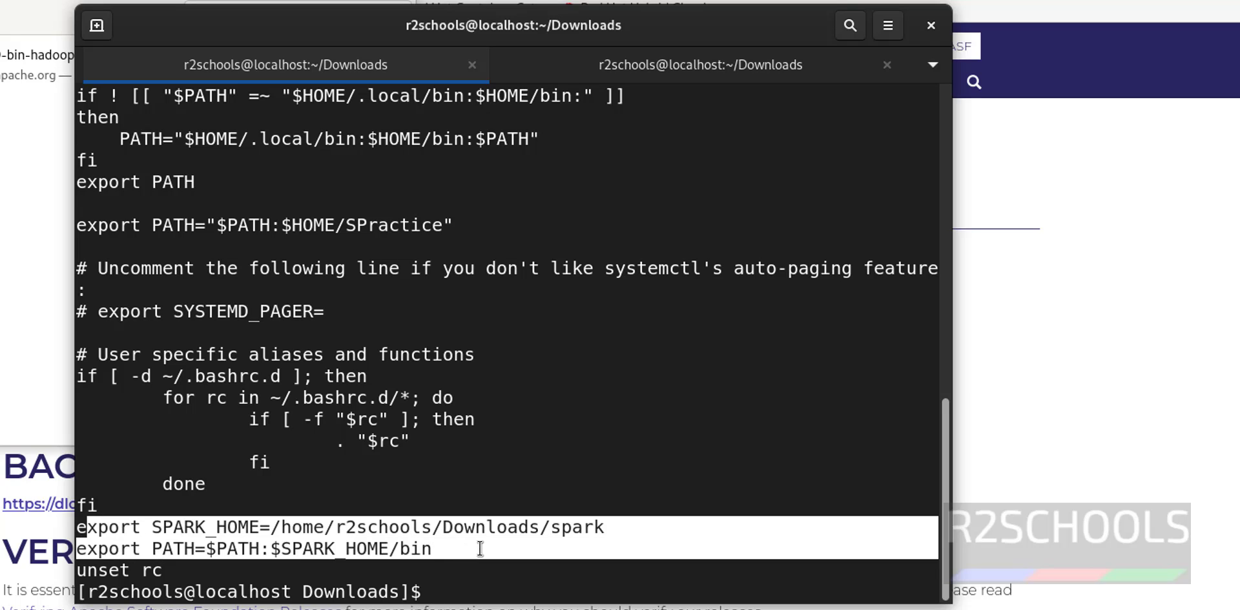
pyautogui.click(642, 567)
# Reload the shell configuration with source ~/.bashrc and clear the terminal view.
pyautogui.write('source ')
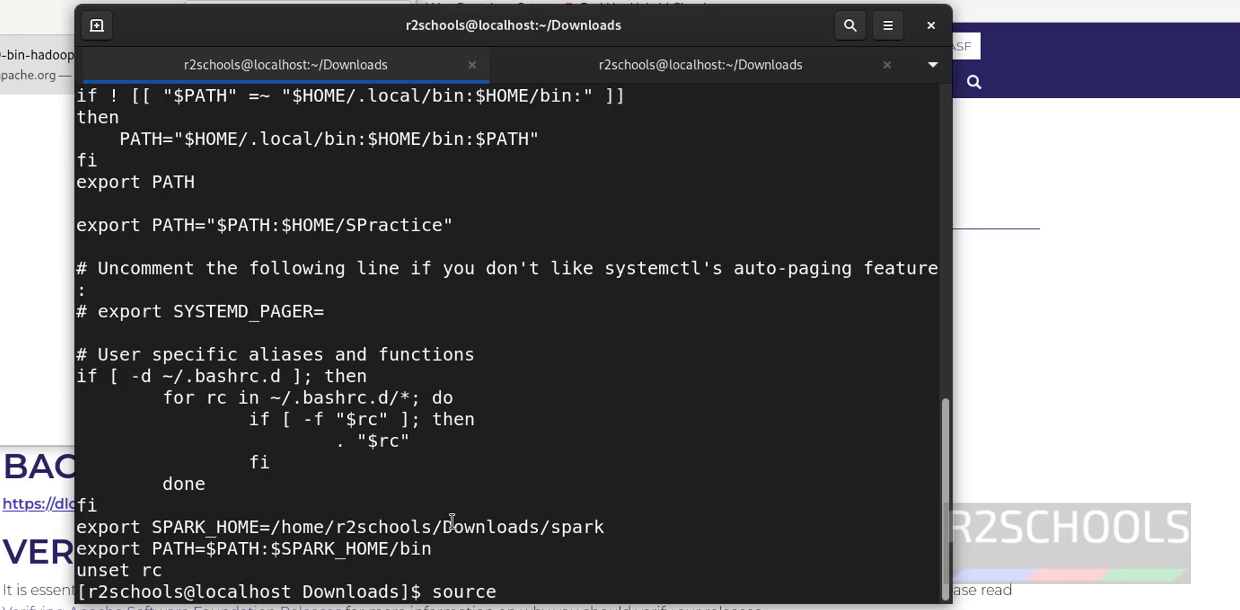
pyautogui.write('~.')
pyautogui.press('BackSpace')
pyautogui.write('/.bashrc')
pyautogui.press('Return')
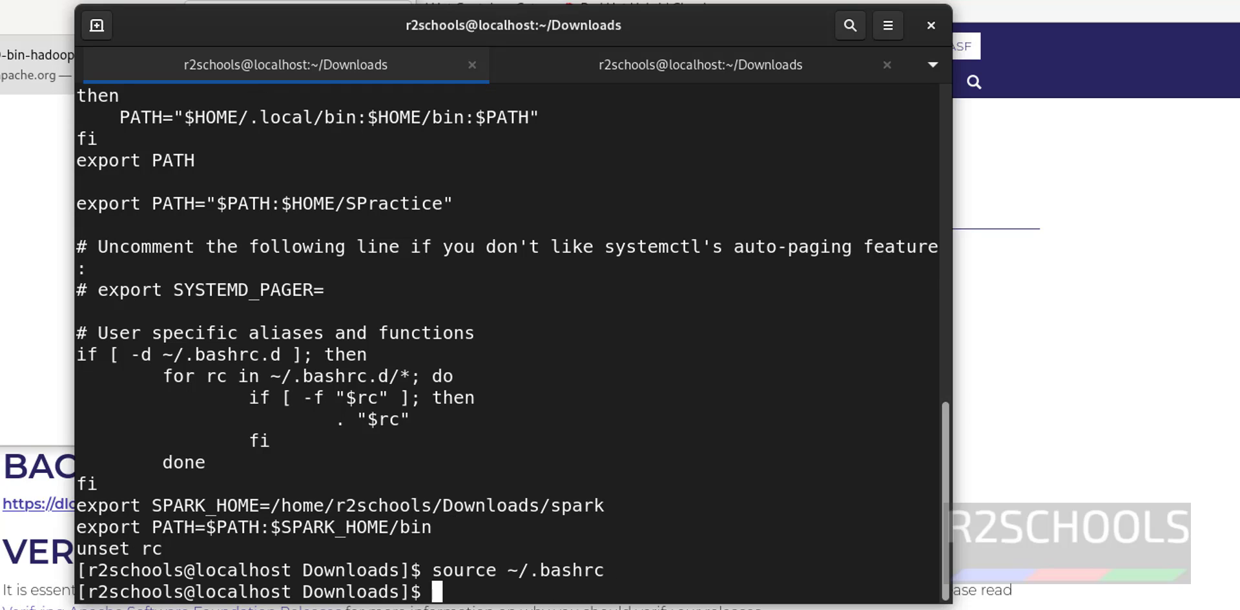
pyautogui.hotkey('ctrl', 'l')
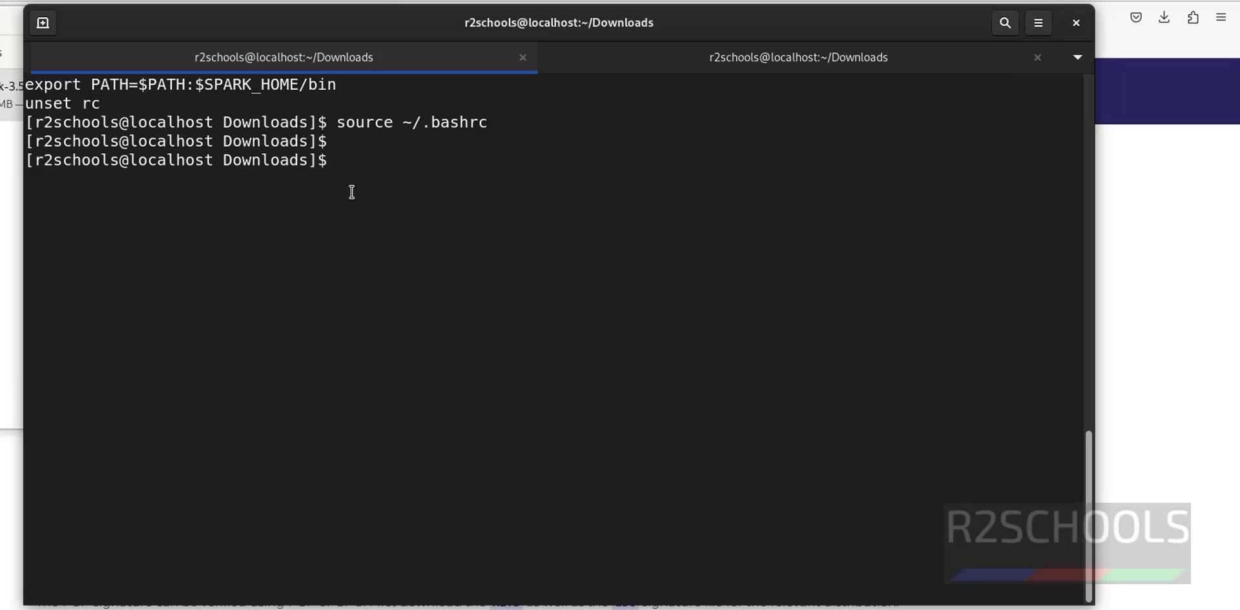
# Launch spark-shell and check the Spark version in its welcome banner.
pyautogui.write('spark-shell')
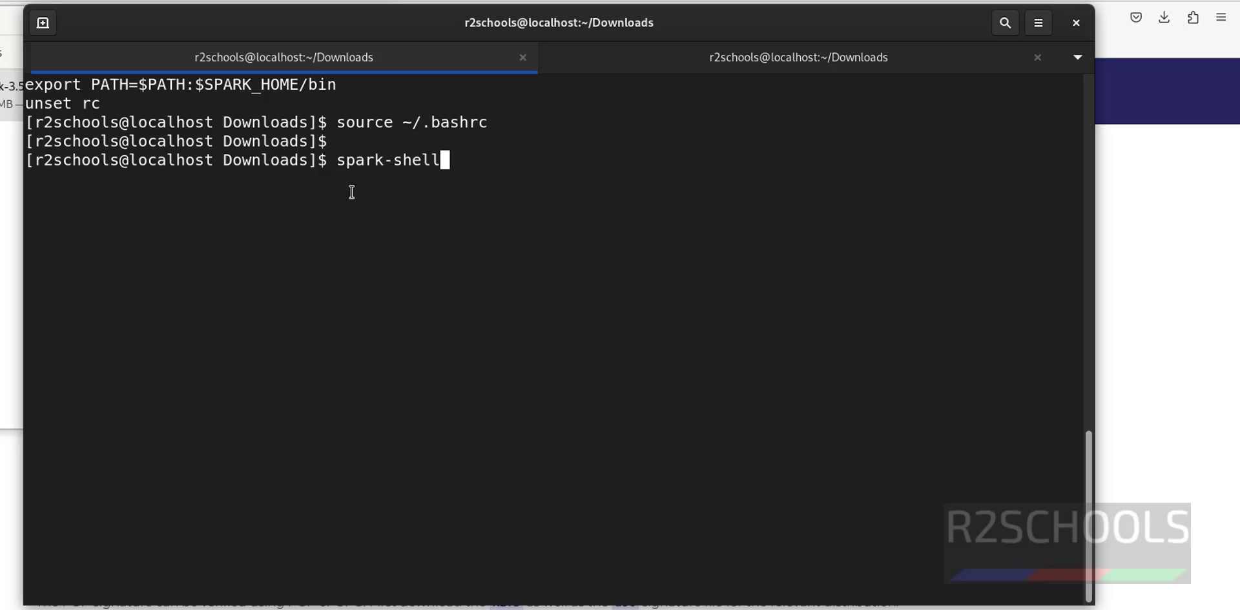
pyautogui.press('Return')
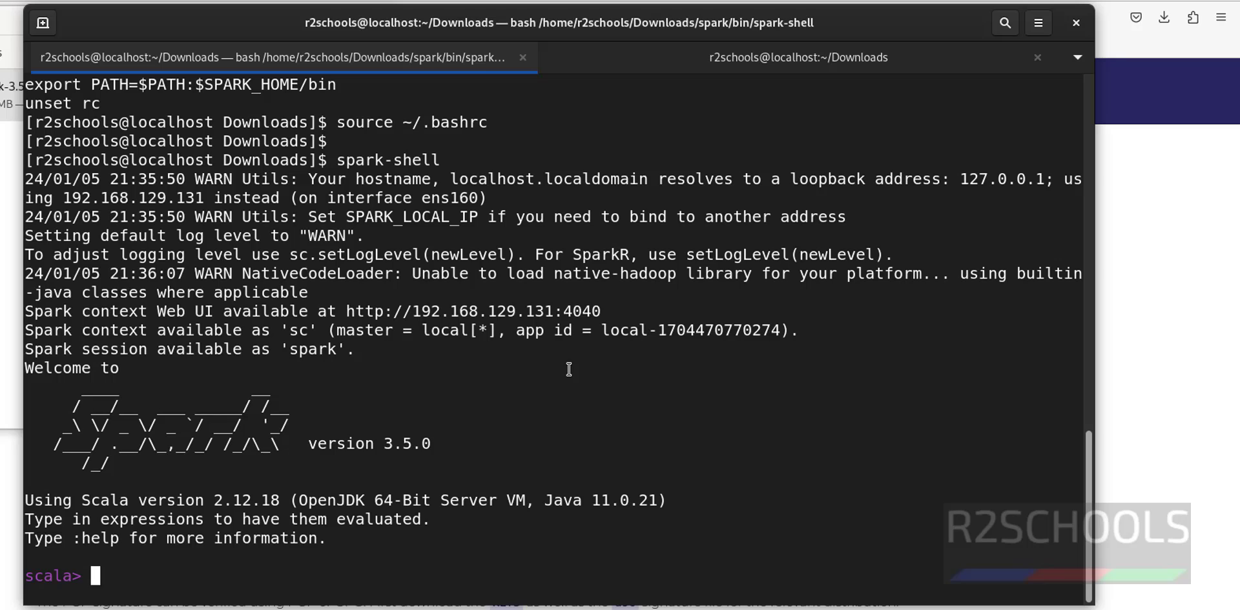
pyautogui.moveTo(337, 159); pyautogui.dragTo(438, 161)
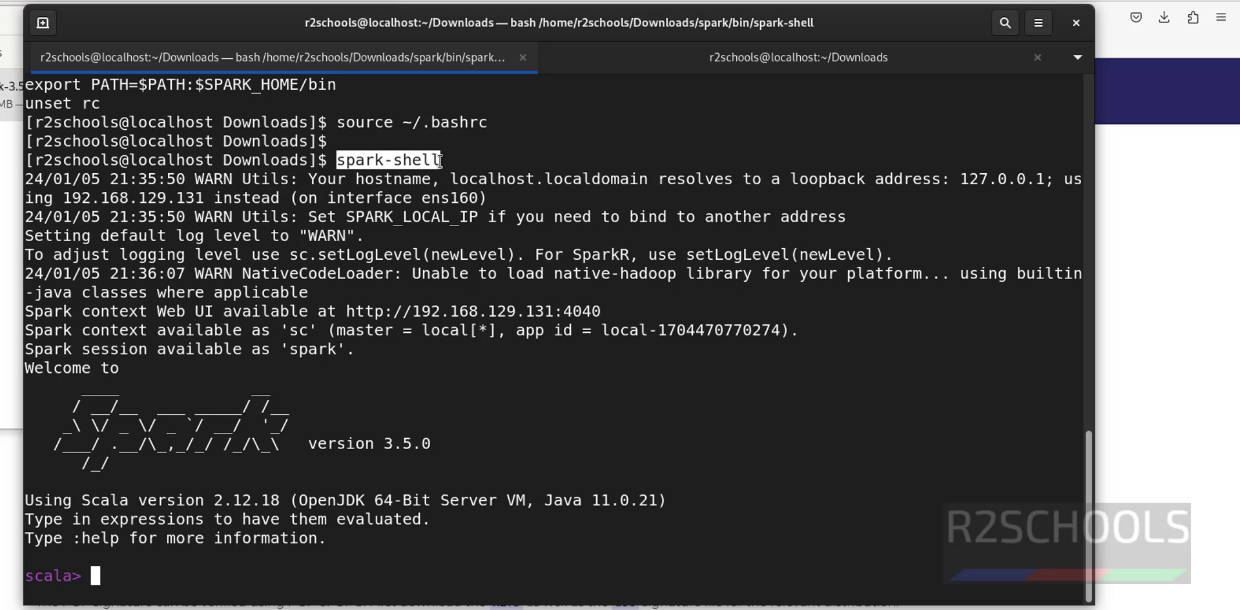
pyautogui.click(478, 442)
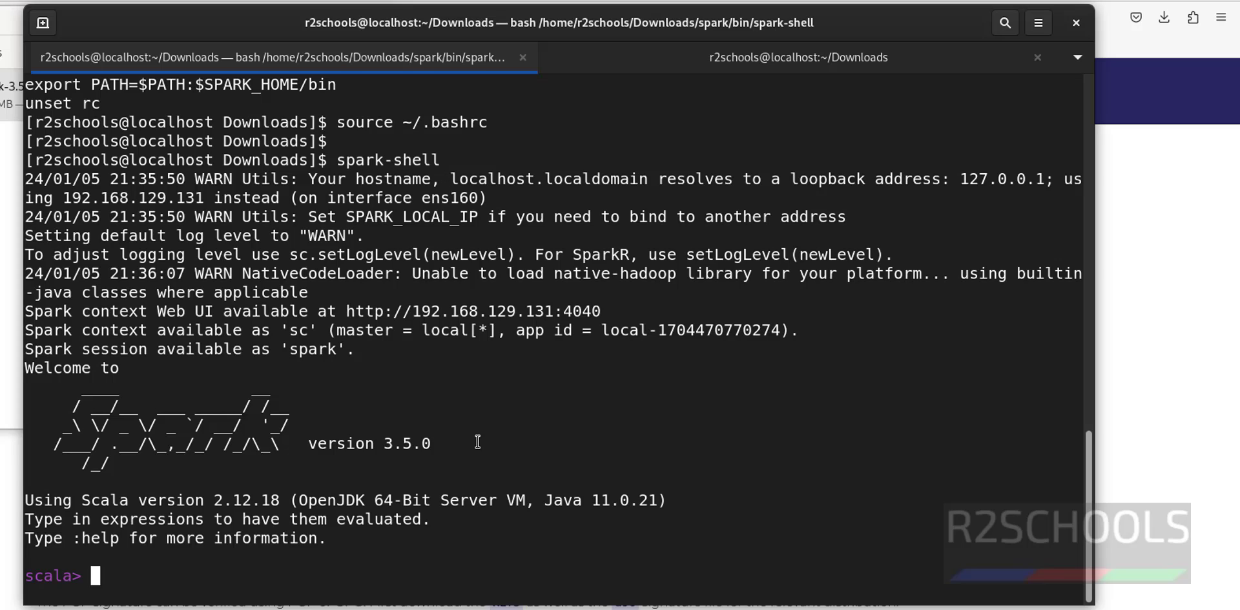
pyautogui.moveTo(305, 443); pyautogui.dragTo(433, 445)
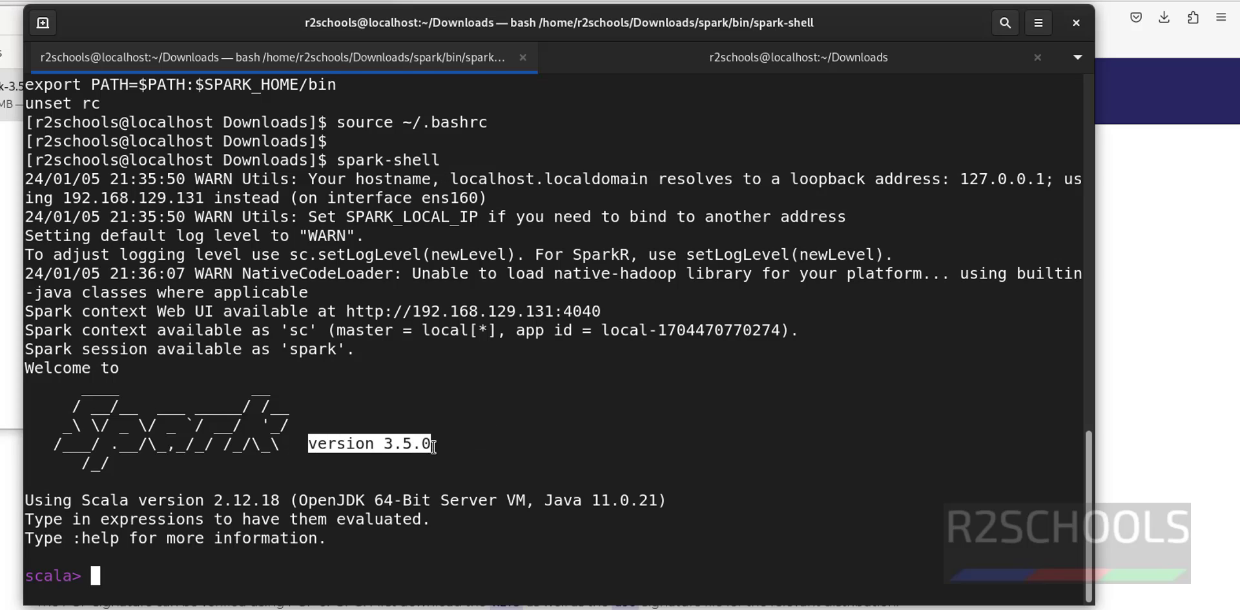
pyautogui.click(499, 435)
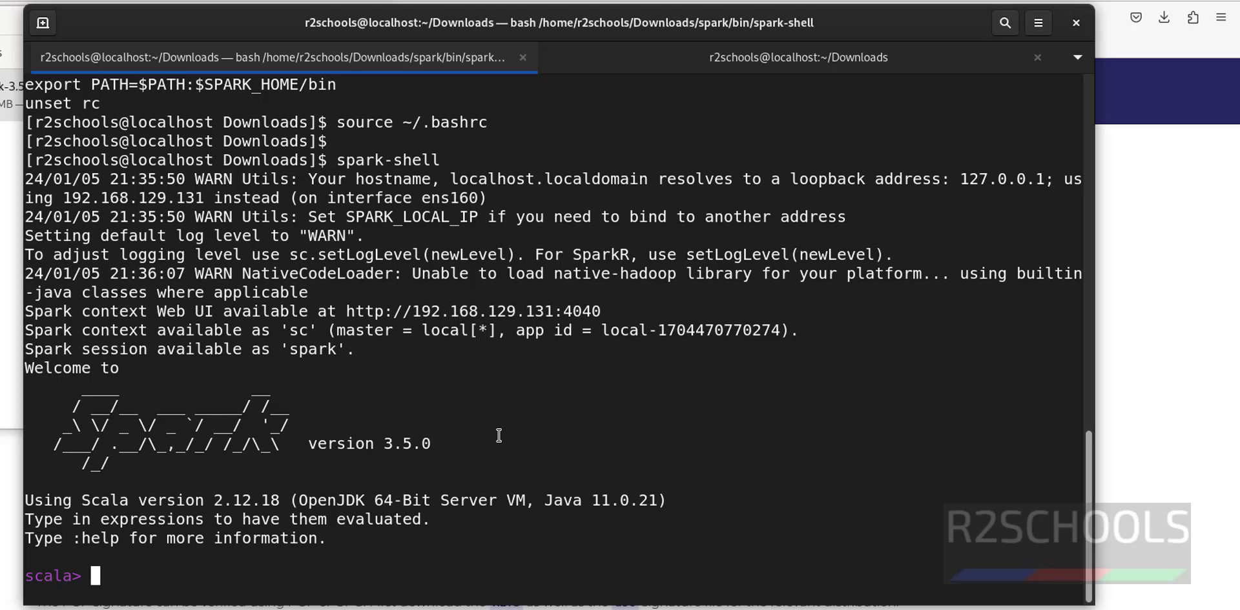
# Suspend the running Scala shell and launch the Python shell with $SPARK_HOME/bin/pyspark.
pyautogui.hotkey('ctrl', 'z')
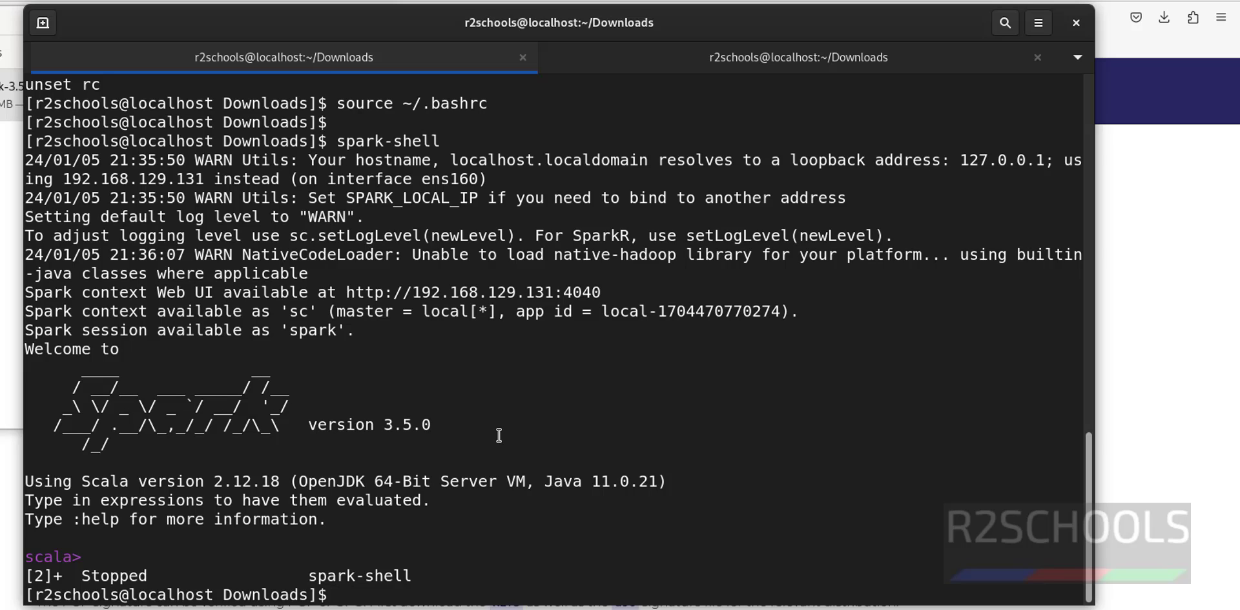
pyautogui.write('$SPARK_HOME')
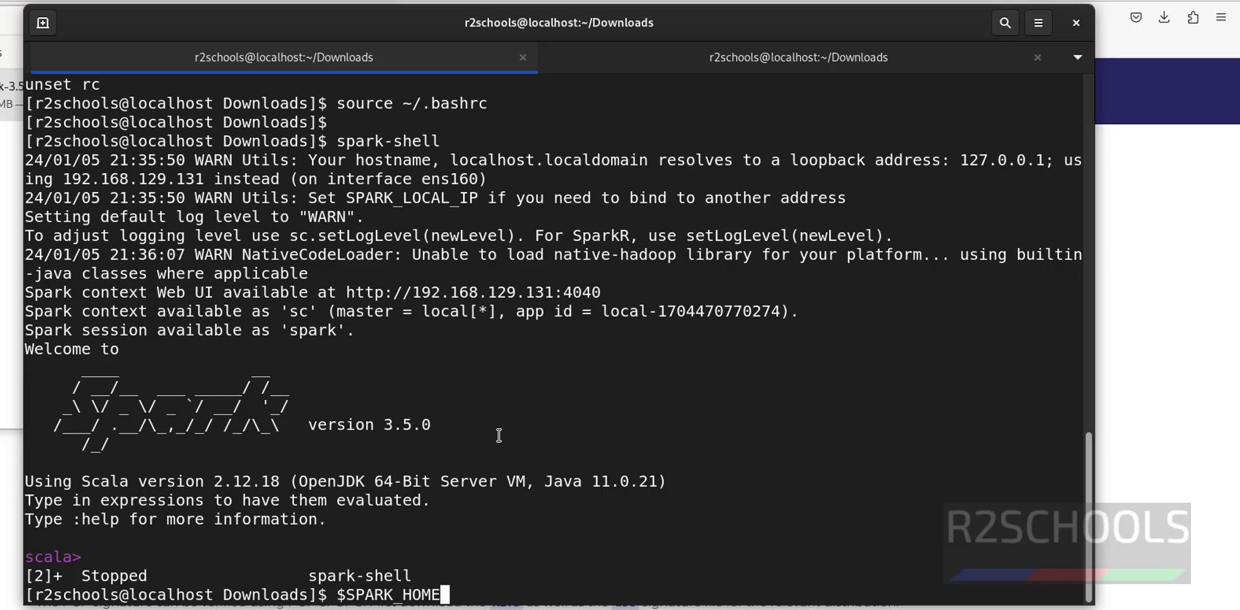
pyautogui.write('/bin/py')
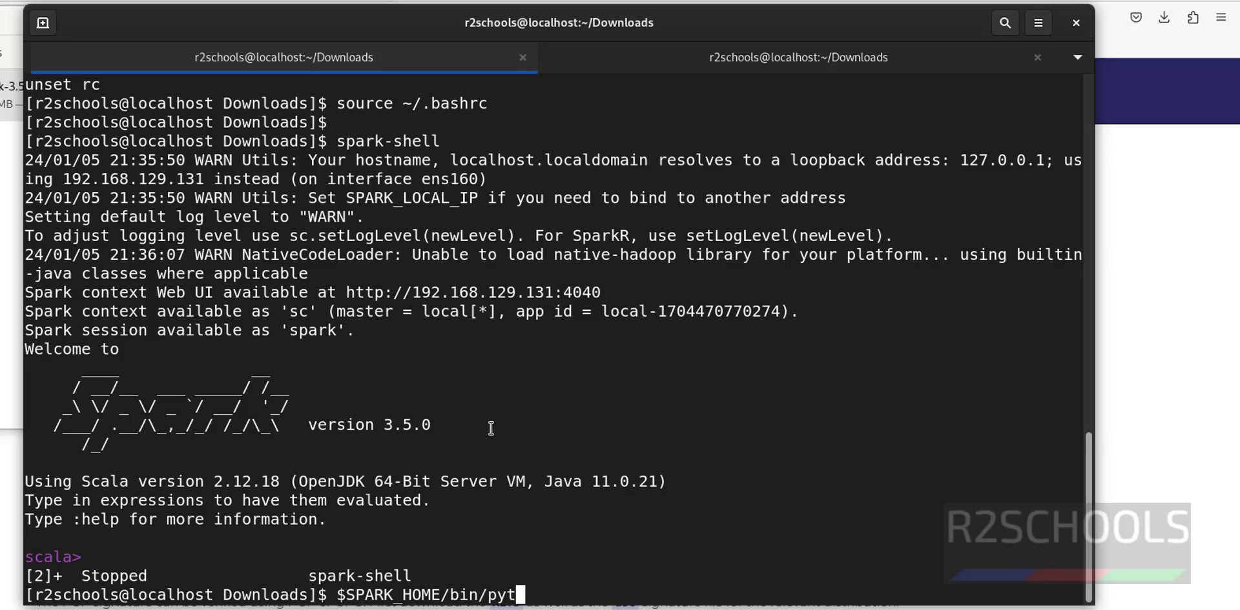
pyautogui.write('spark')
pyautogui.press('Return')
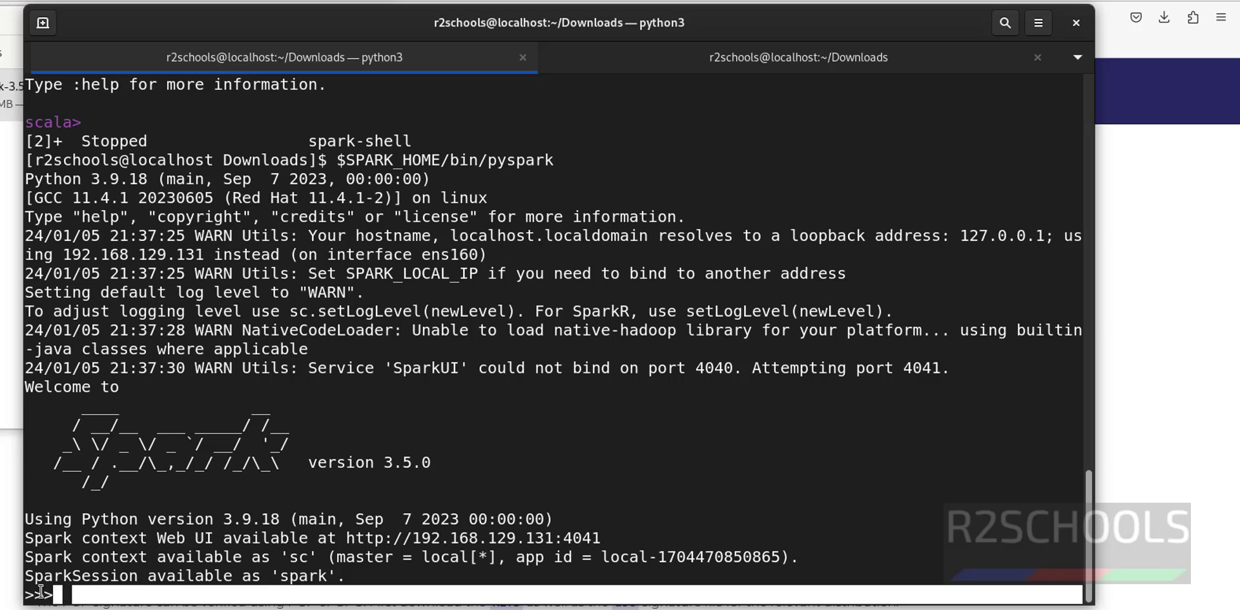
# Review the terminal output, comparing the Scala and Python shell prompts and checking the Spark version in the PySpark banner.
pyautogui.moveTo(91, 123); pyautogui.dragTo(23, 123)
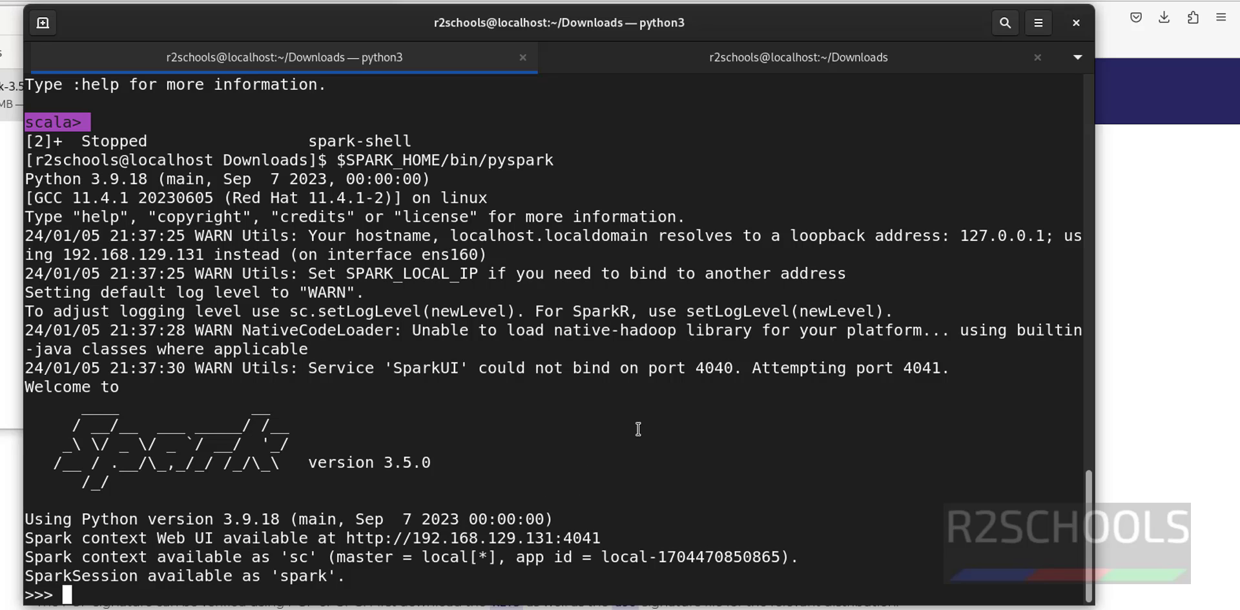
pyautogui.scroll(2, 668, 420)
pyautogui.scroll(2, 742, 349)
pyautogui.moveTo(536, 276); pyautogui.dragTo(658, 274)
pyautogui.scroll(-4, 631, 341)
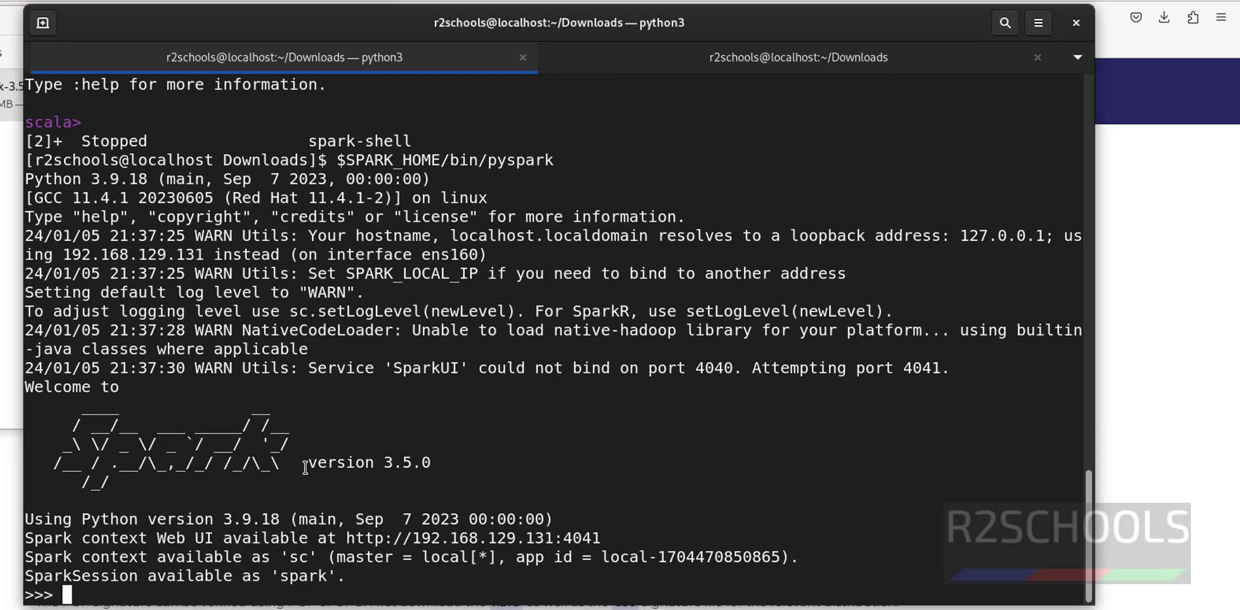
pyautogui.moveTo(364, 465); pyautogui.dragTo(431, 464)
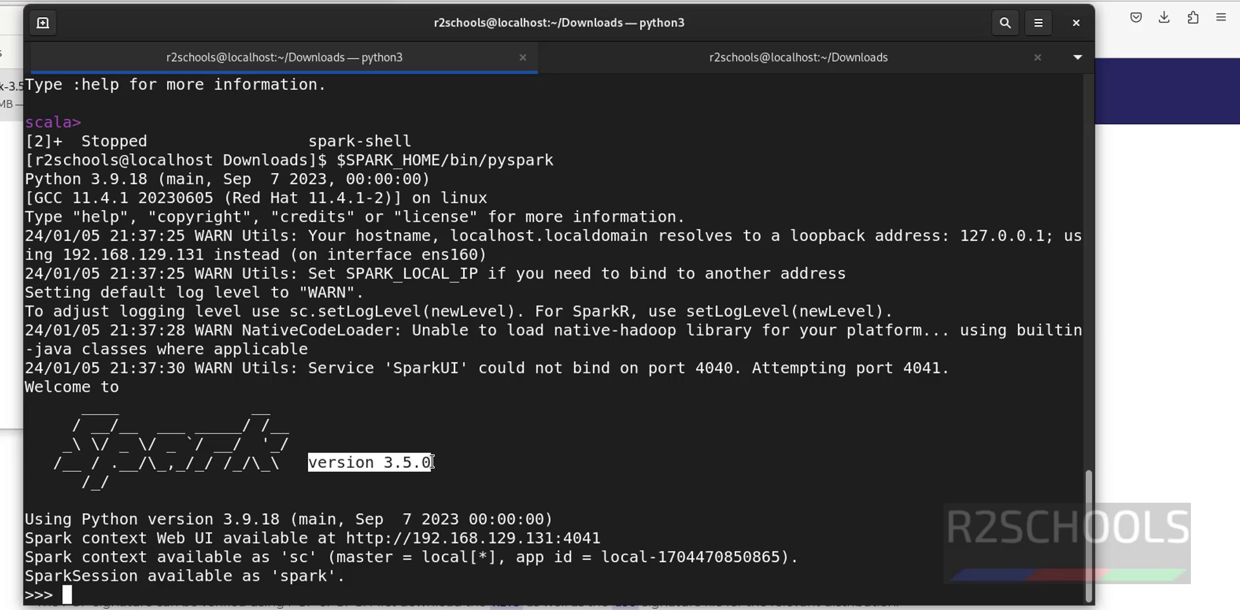
# Switch to Firefox and open the PySpark shell's web UI at 192.168.129.131:4041 in a new tab.
pyautogui.click(513, 459)
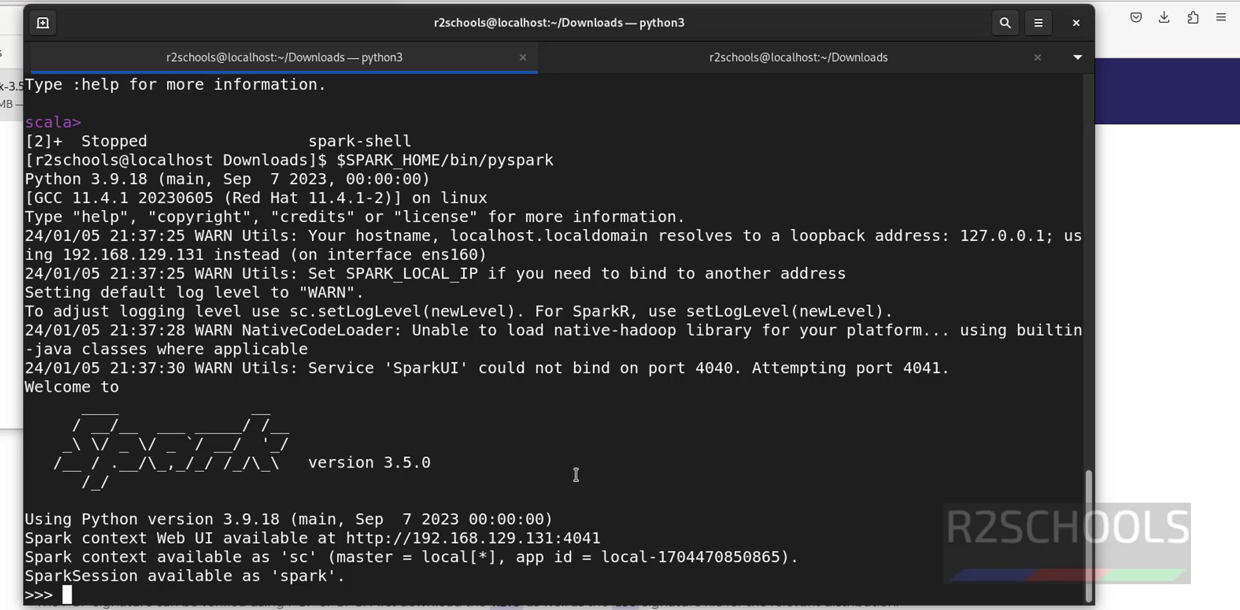
pyautogui.keyDown('ctrl'); pyautogui.click(351, 539); pyautogui.keyUp('ctrl')
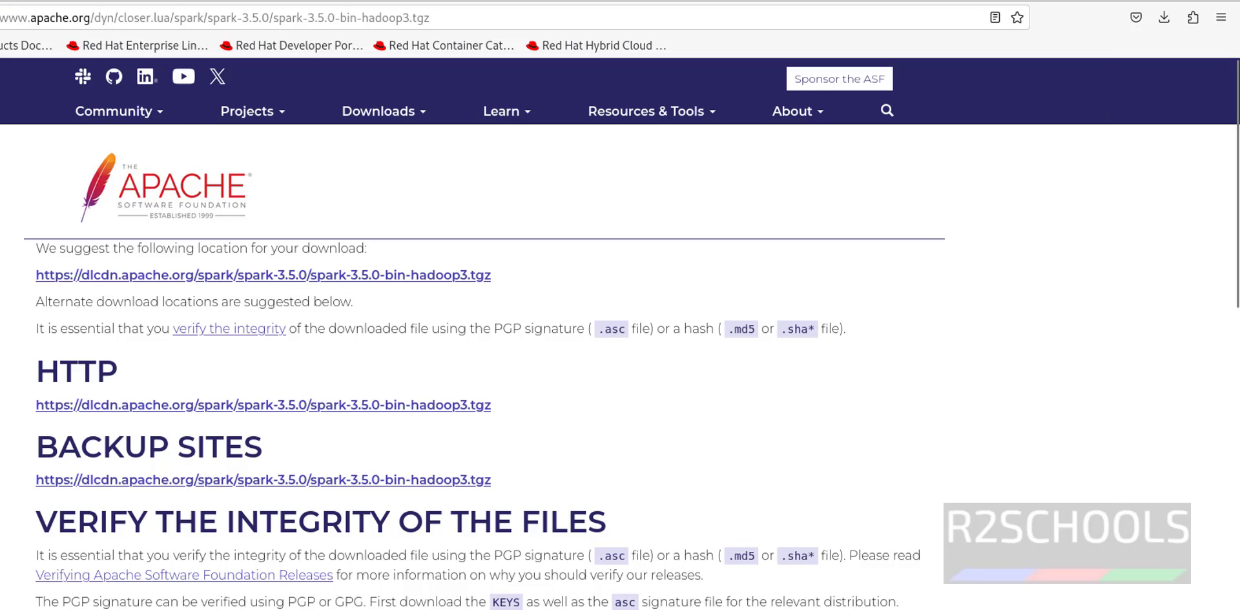
pyautogui.hotkey('ctrl', 't')
pyautogui.write('192.168.129.131:4041')
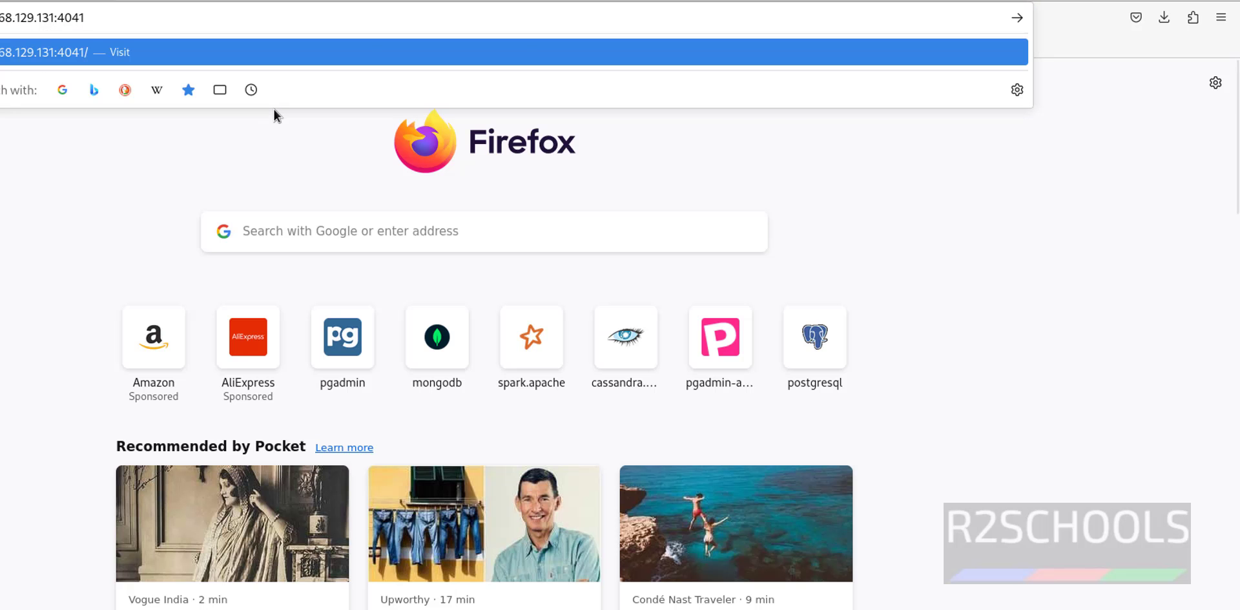
pyautogui.press('Return')
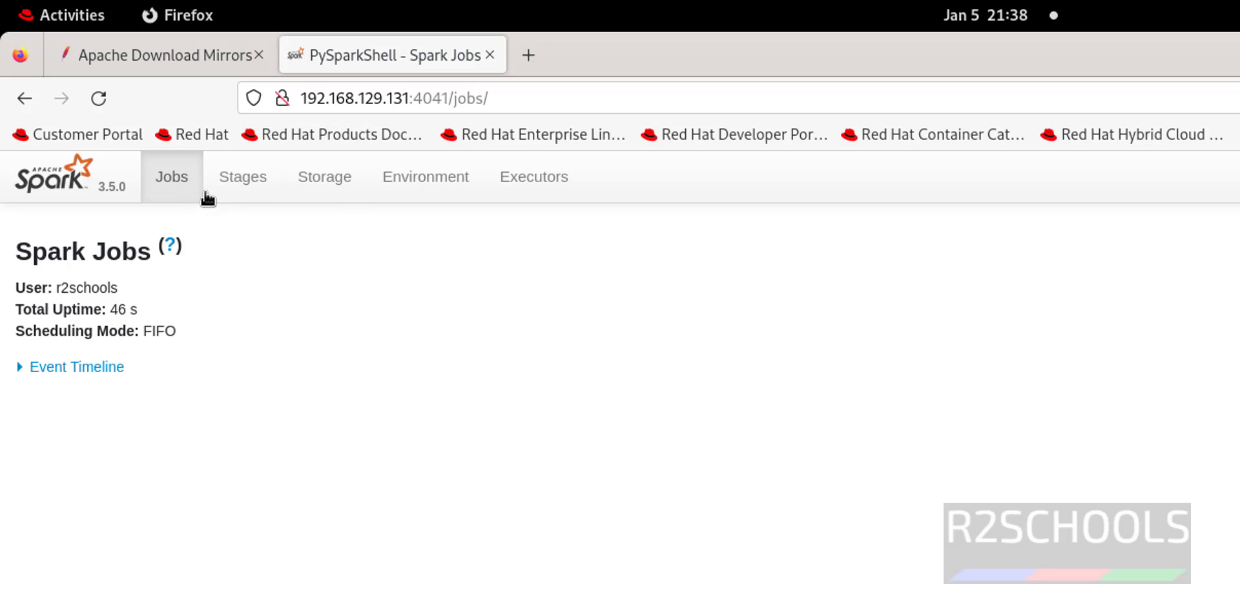
# Examine the Stages, Executors and Environment pages of the PySpark shell's web UI, including the Spark properties.
pyautogui.click(252, 187)
pyautogui.click(426, 188)
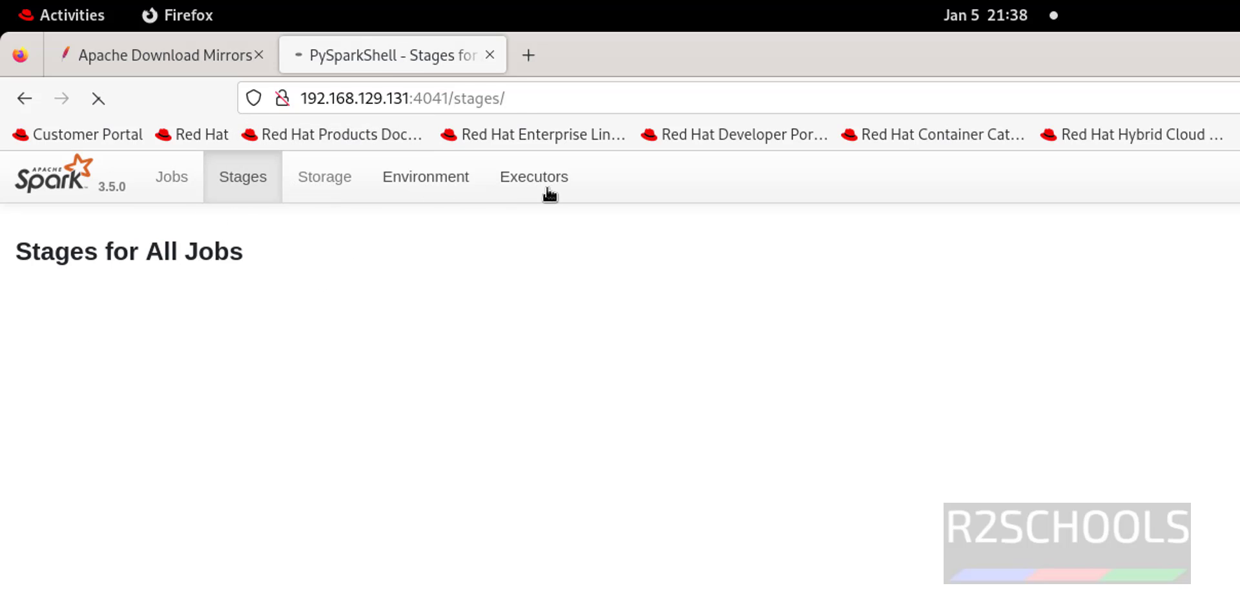
pyautogui.click(552, 190)
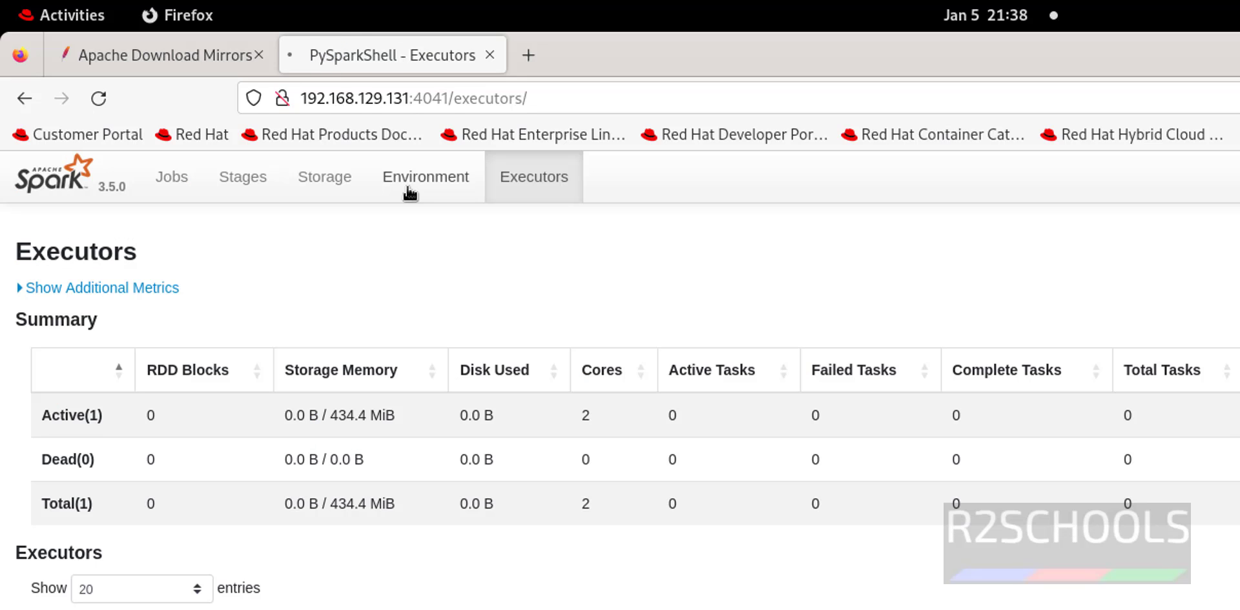
pyautogui.click(411, 188)
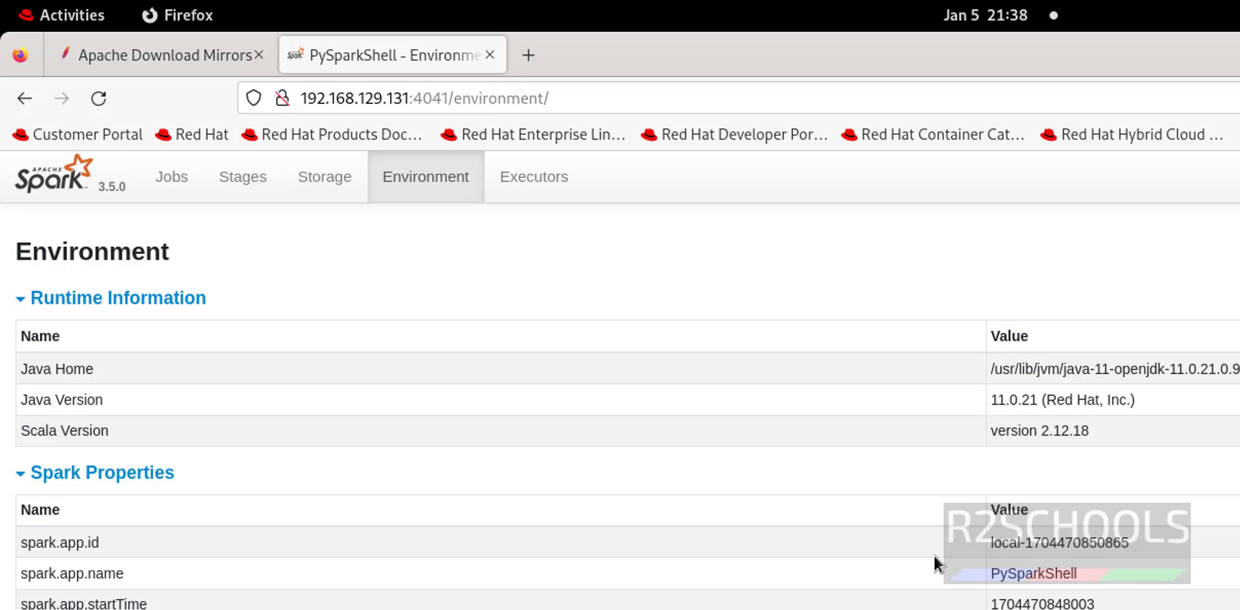
pyautogui.scroll(-10, 928, 564)
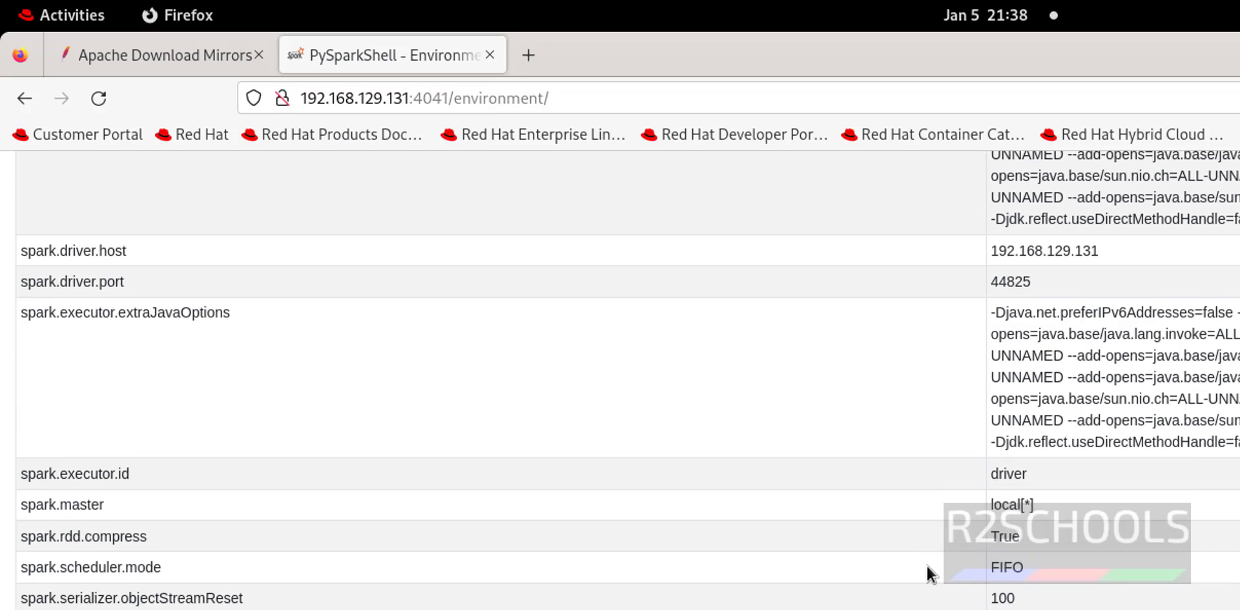
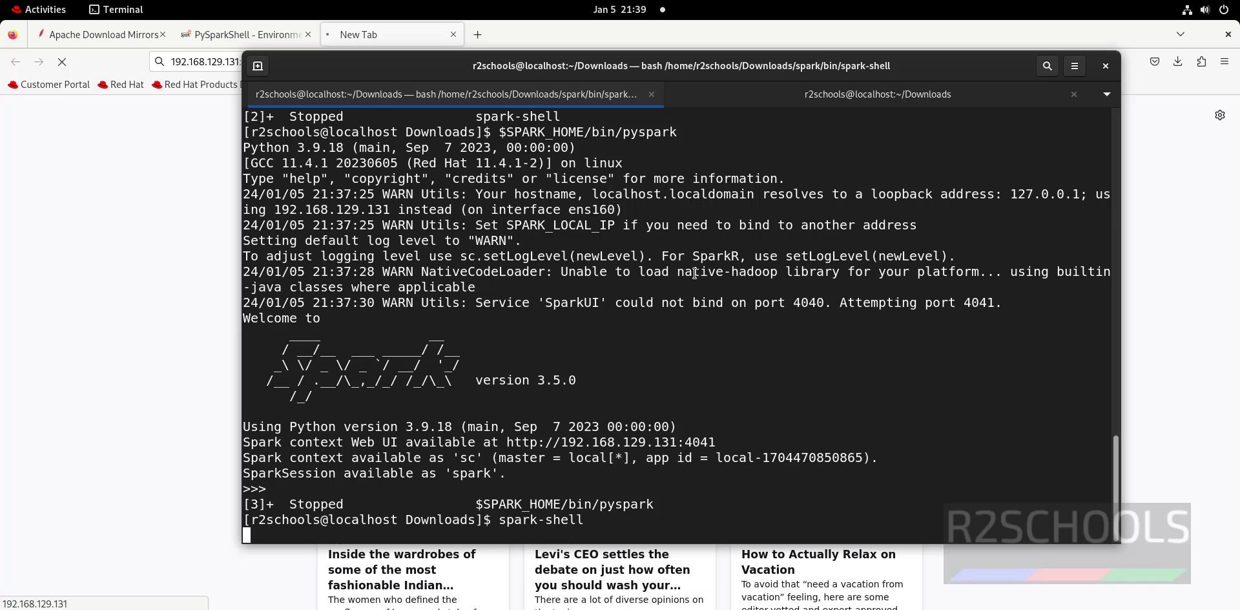
# Find the relaunched spark-shell's web UI address in the terminal output and load 192.168.129.131:4042 in the open Firefox tab.
pyautogui.scroll(6, 726, 267)
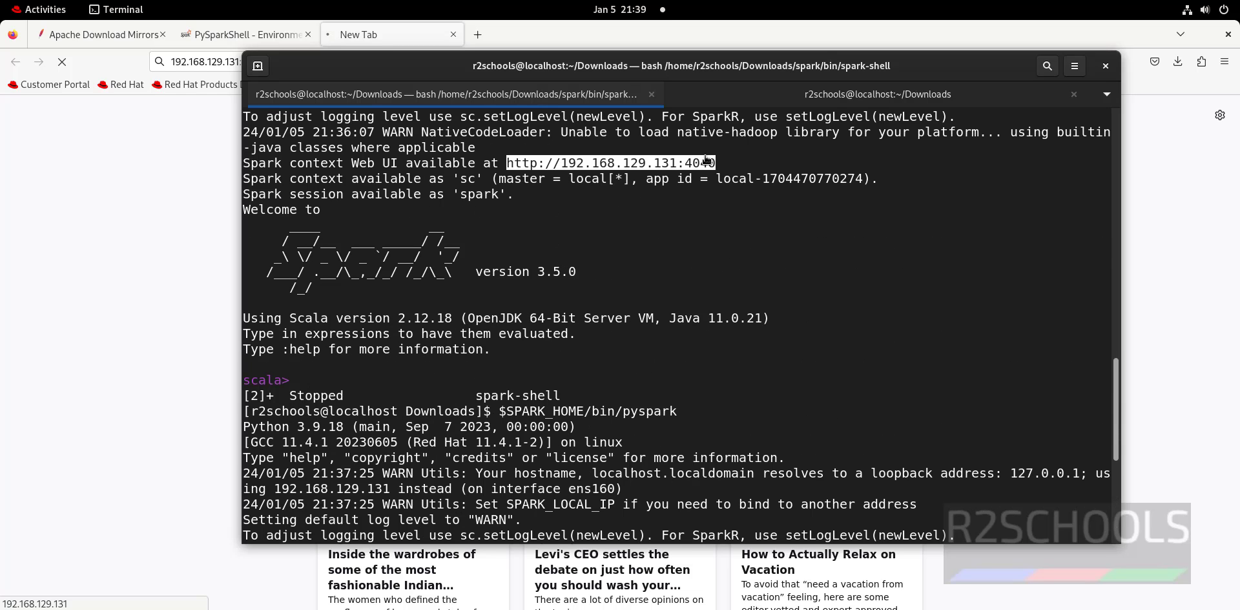
pyautogui.moveTo(700, 163); pyautogui.dragTo(730, 170)
pyautogui.scroll(-8, 735, 285)
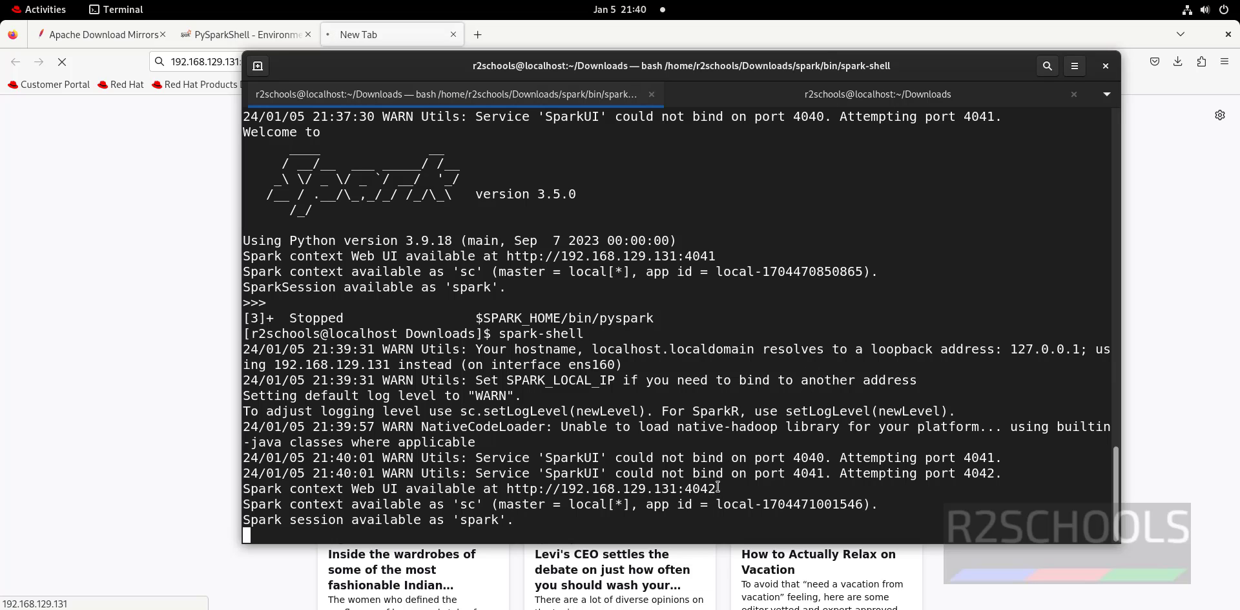
pyautogui.moveTo(714, 488); pyautogui.dragTo(506, 488)
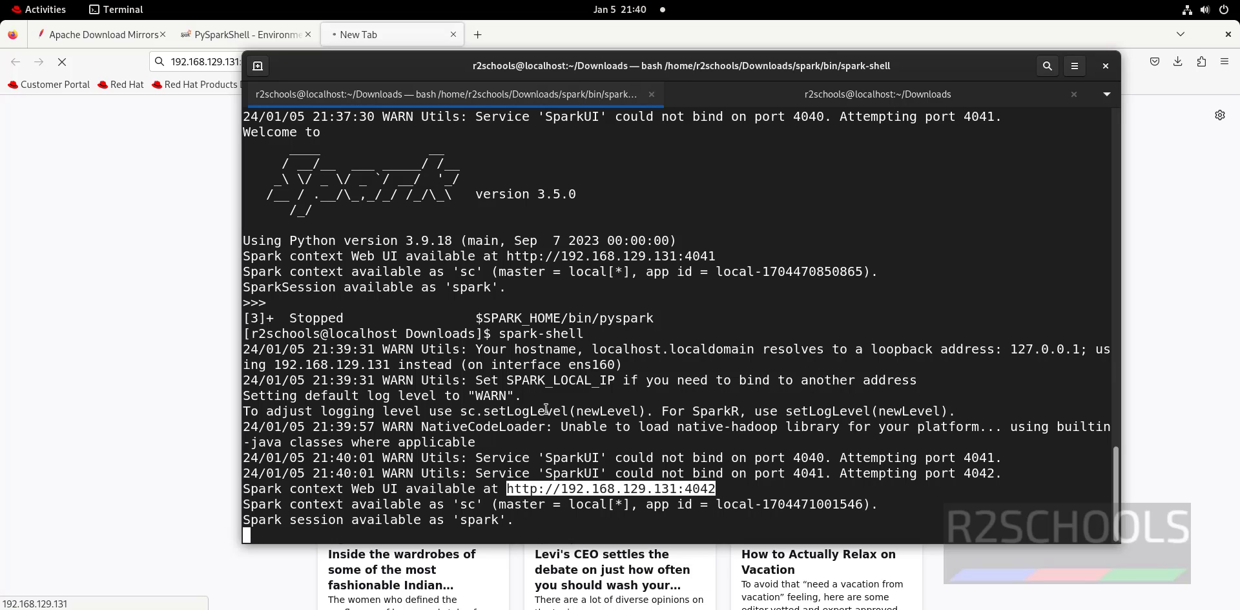
pyautogui.click(603, 24)
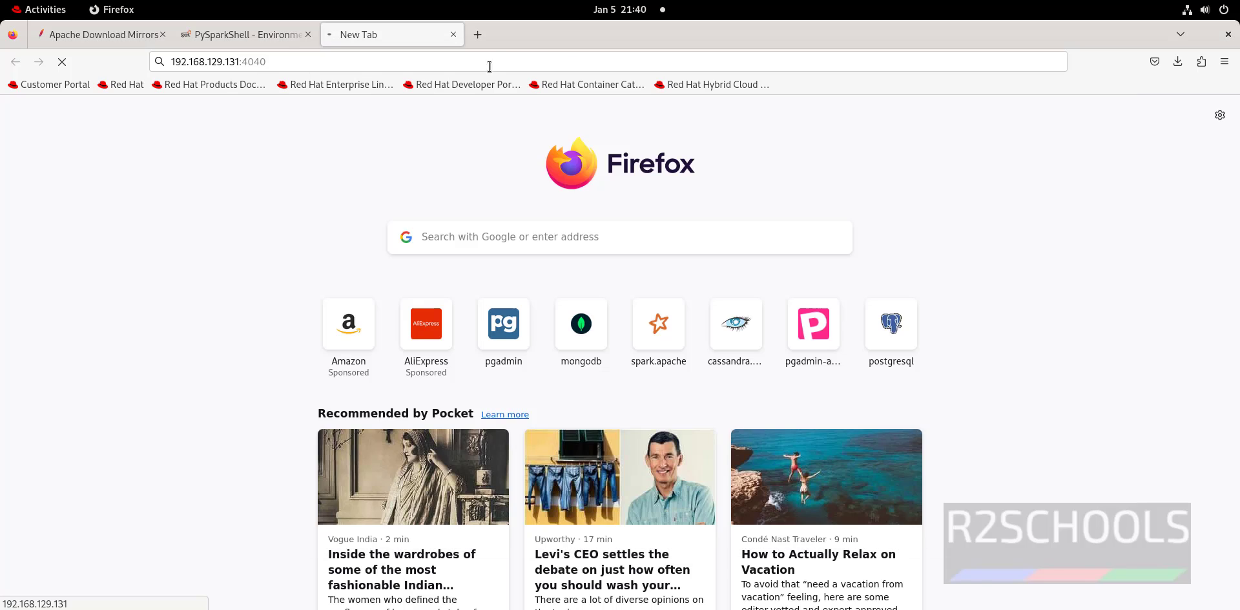
pyautogui.click(294, 60)
pyautogui.click(294, 61)
pyautogui.press('BackSpace')
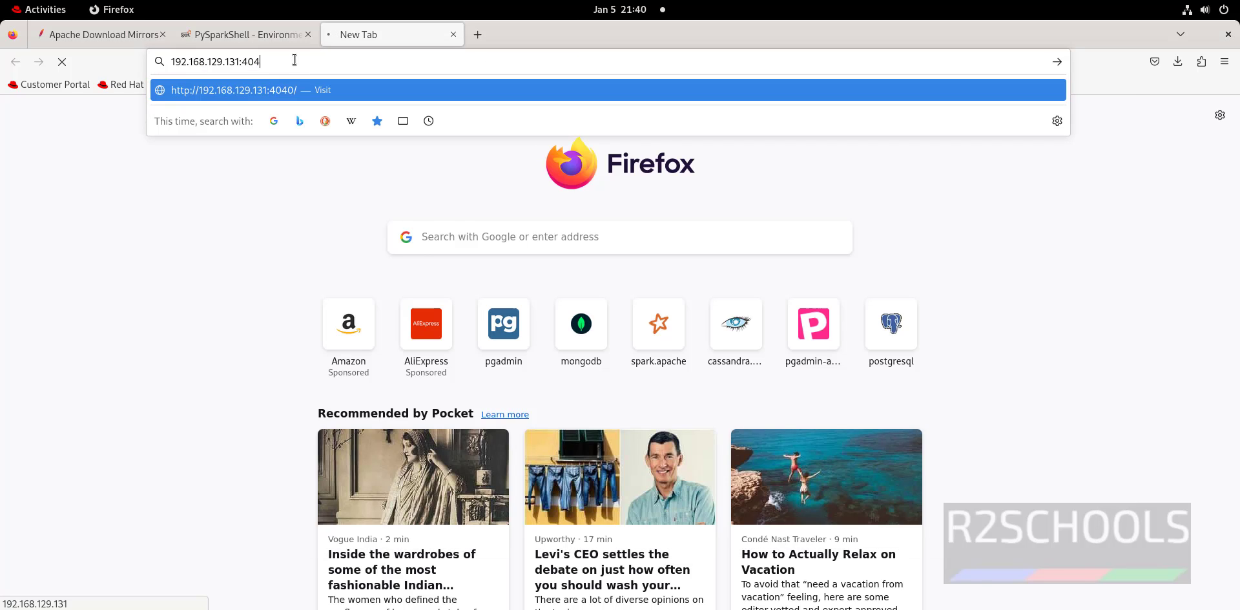
pyautogui.write('2')
pyautogui.press('Return')
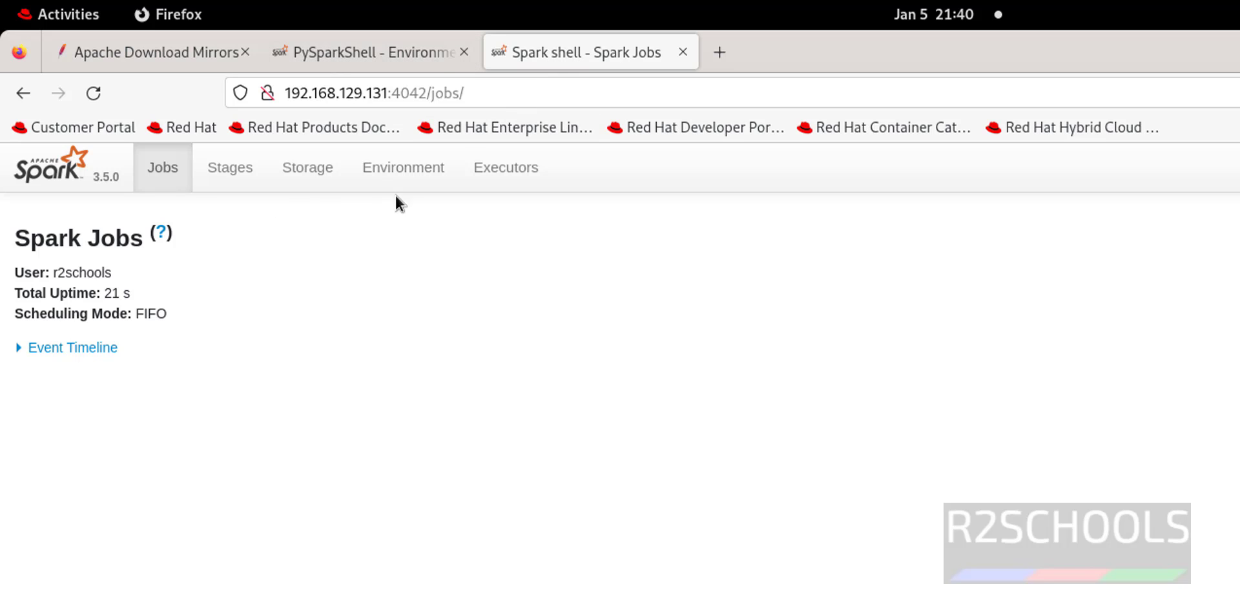
# Compare the spark.app.name property on the Environment pages of the Spark shell and PySpark shell web UIs.
pyautogui.click(411, 175)
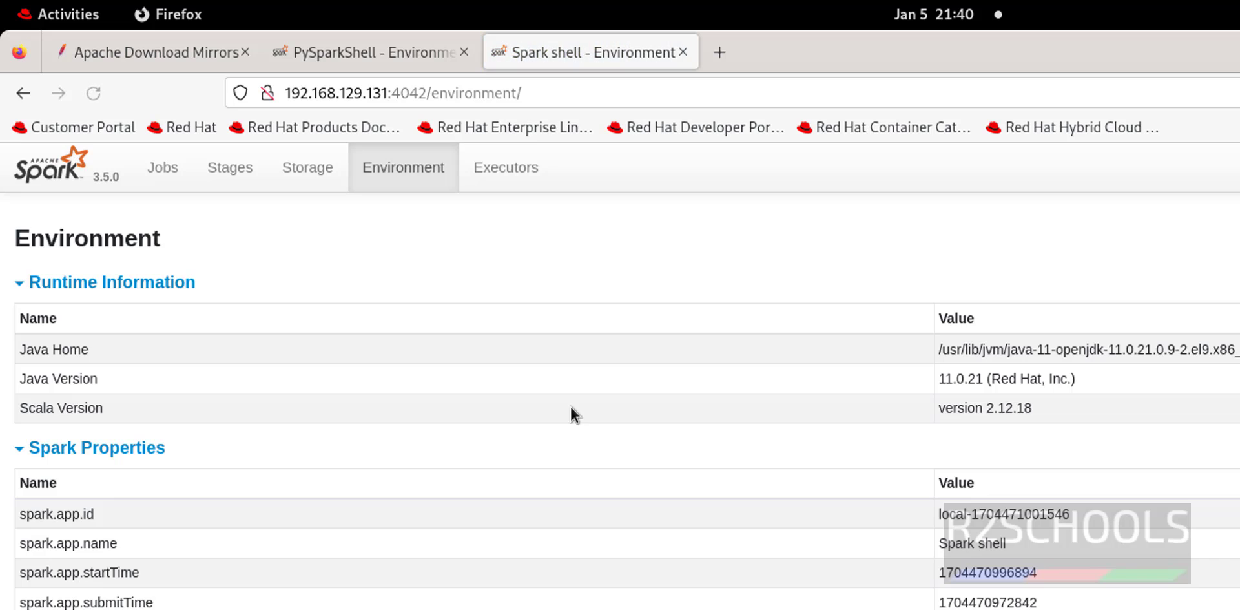
pyautogui.scroll(-3, 620, 388)
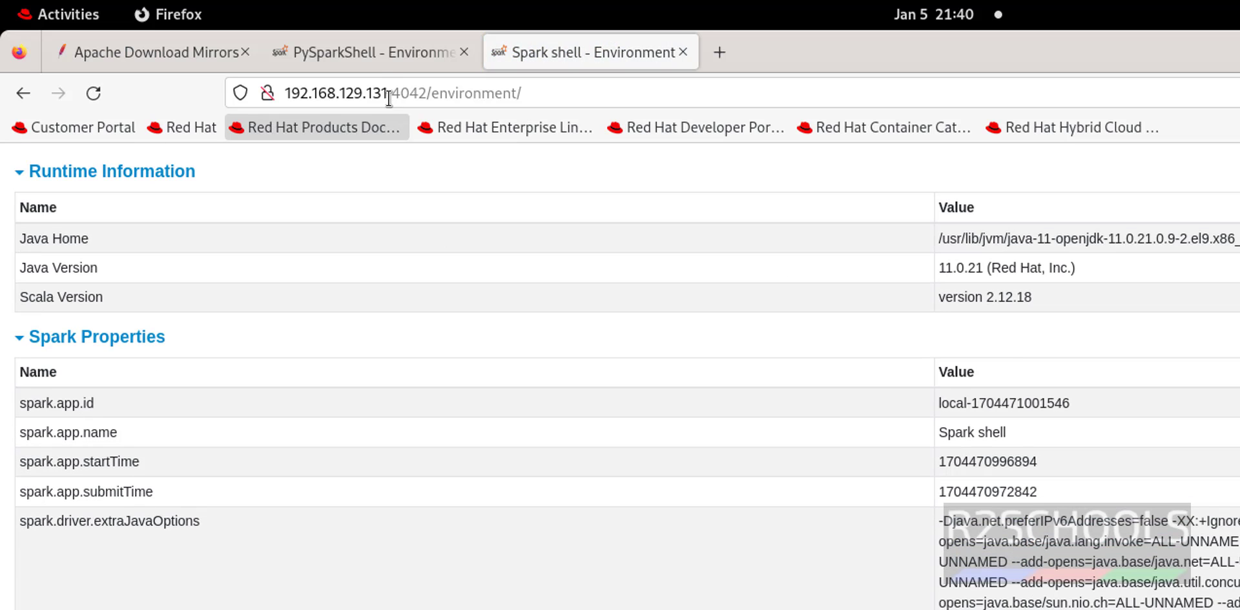
pyautogui.click(378, 53)
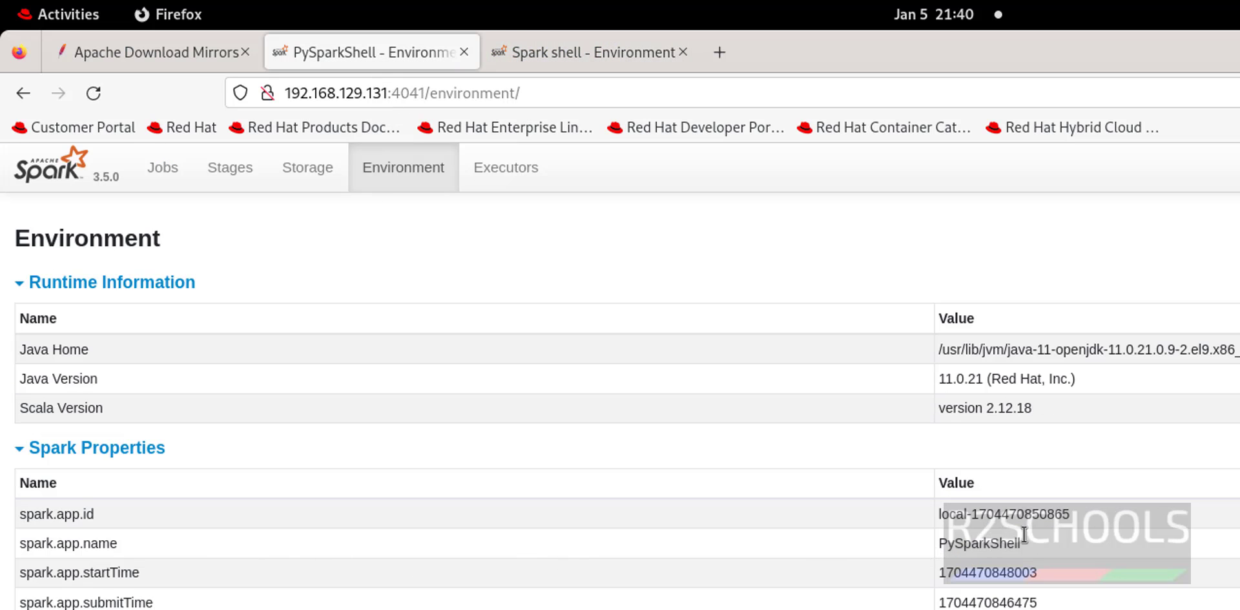
pyautogui.moveTo(1023, 543); pyautogui.dragTo(912, 547)
pyautogui.click(568, 60)
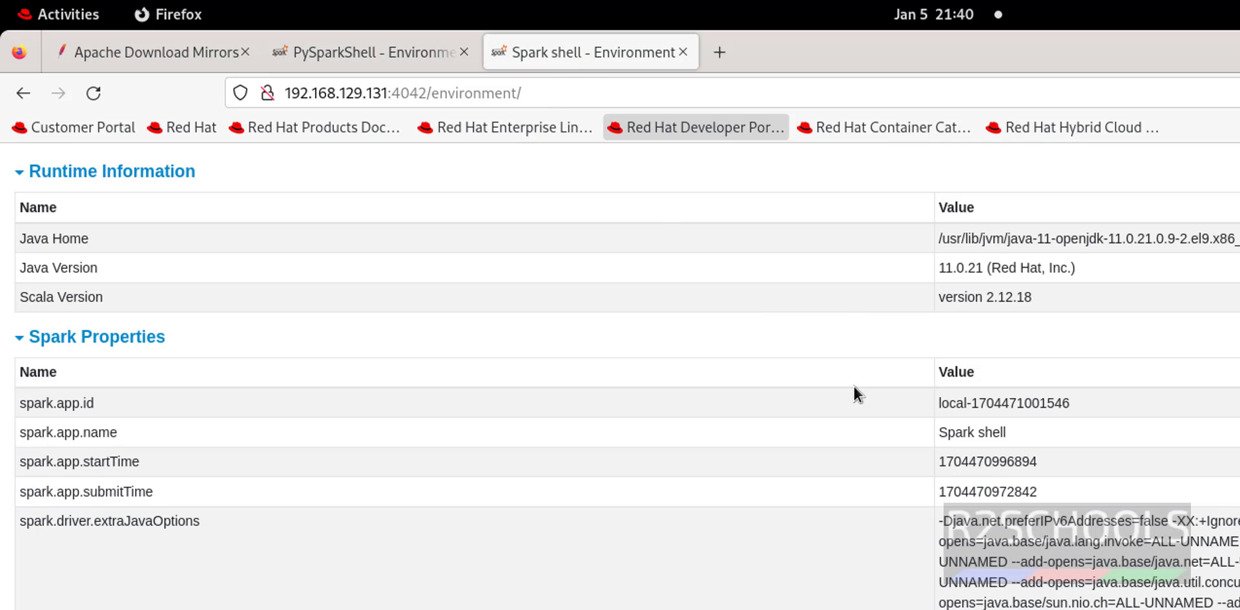
pyautogui.moveTo(1022, 434); pyautogui.dragTo(931, 436)
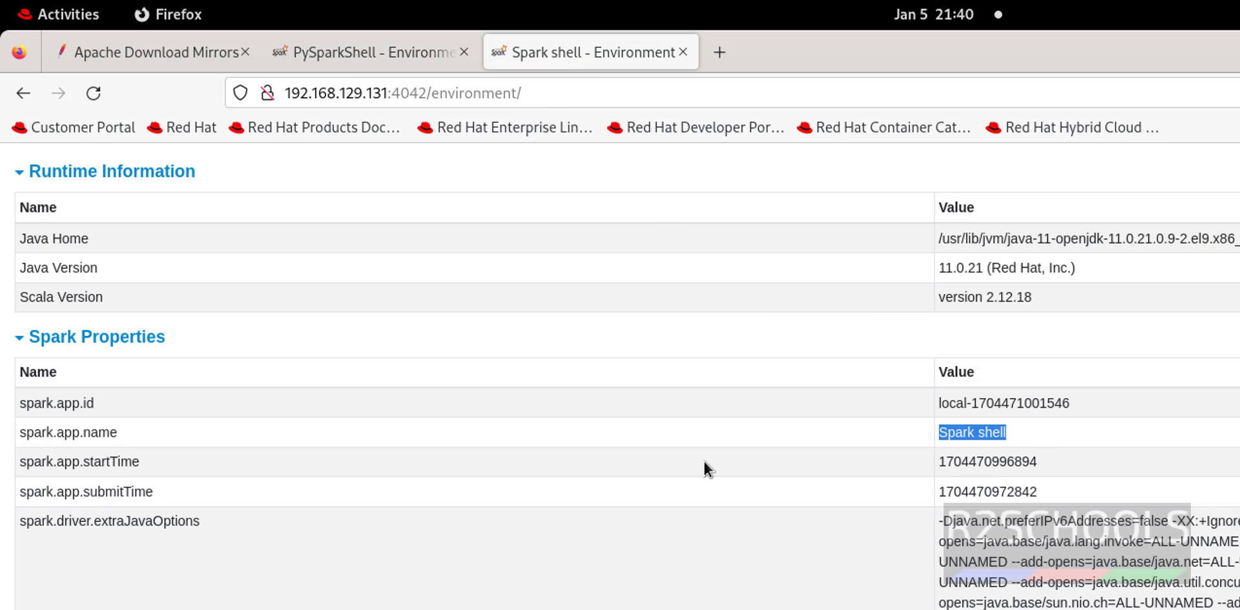